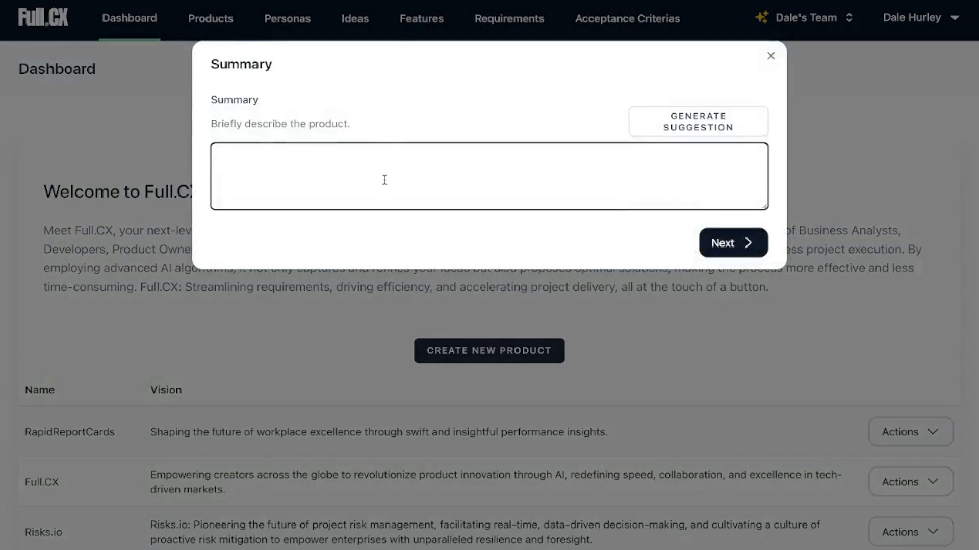
# Write the summary "Will and probates SaaS for Lawyers using Gen AI to customise the templates for their existing customers" and generate a suggestion from it.
pyautogui.write('Will and p')
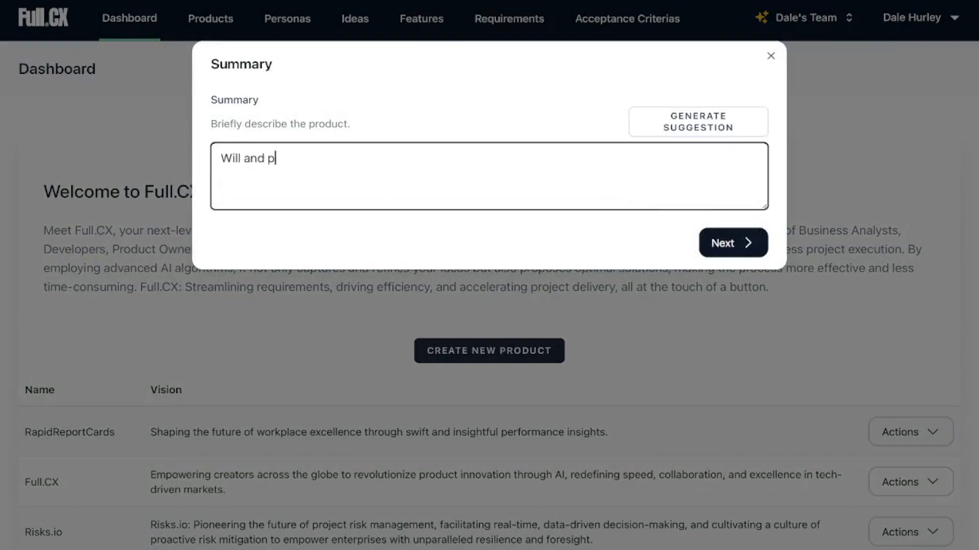
pyautogui.write('rebates SA')
pyautogui.press('BackSpace')
pyautogui.write('aaS for Lawyers')
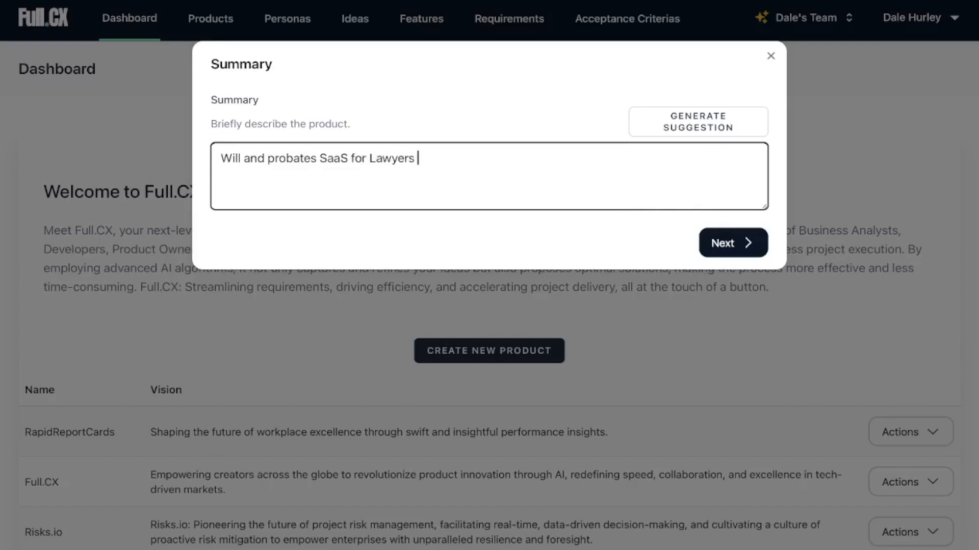
pyautogui.write(' using Gen AI to customise')
pyautogui.press('BackSpace')
pyautogui.write('ise the templates for their')
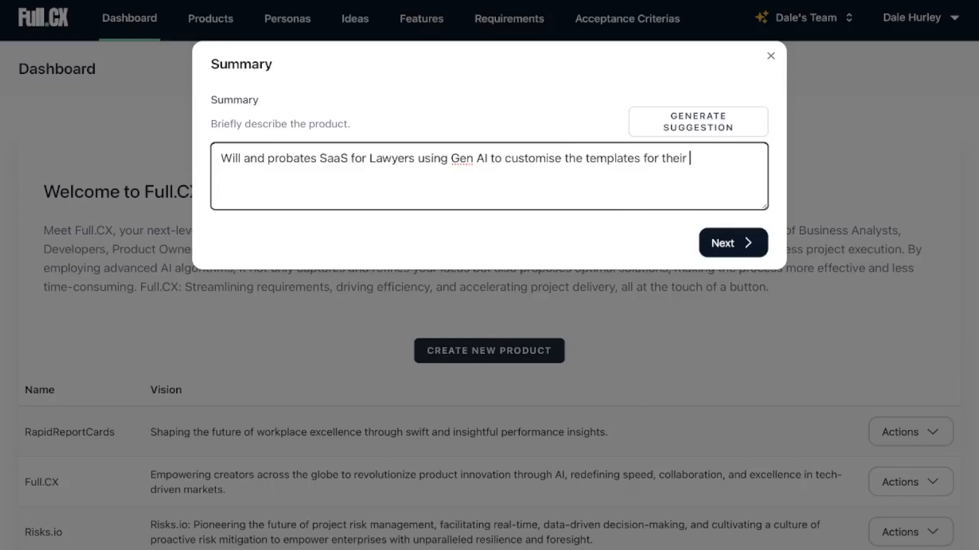
pyautogui.write(' existing ')
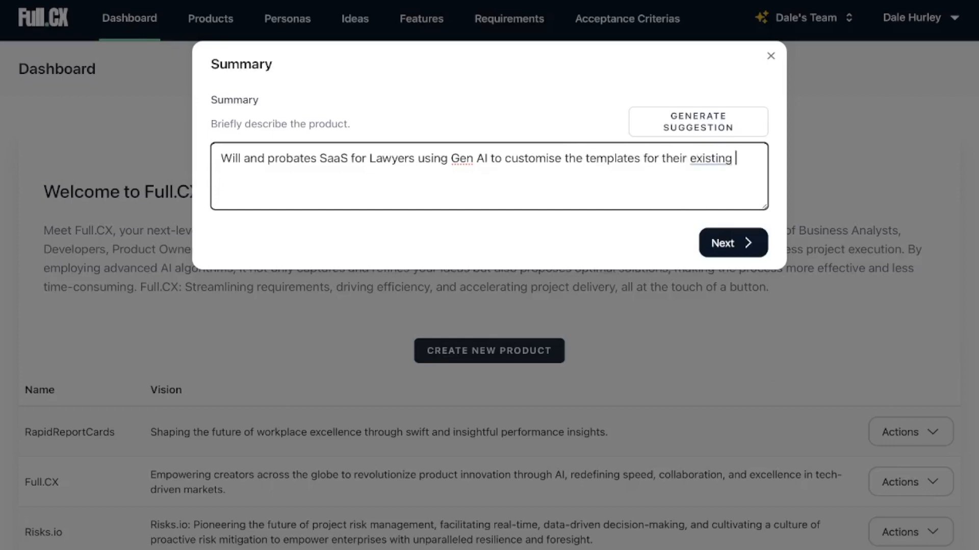
pyautogui.write('customers')
pyautogui.click(705, 121)
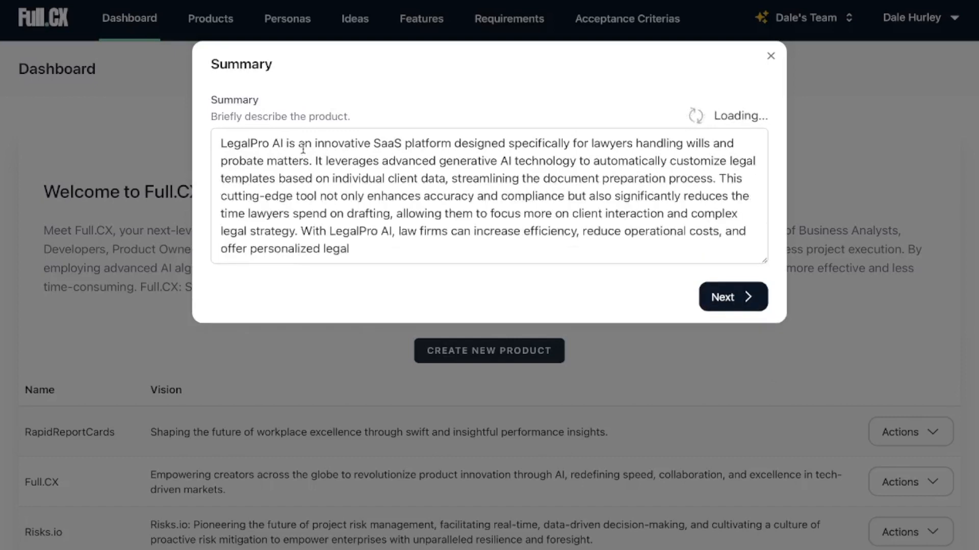
# Copy the name LegalPro AI from the generated summary and use it as the product's name.
pyautogui.moveTo(283, 158); pyautogui.dragTo(226, 113)
pyautogui.hotkey('ctrl', 'c')
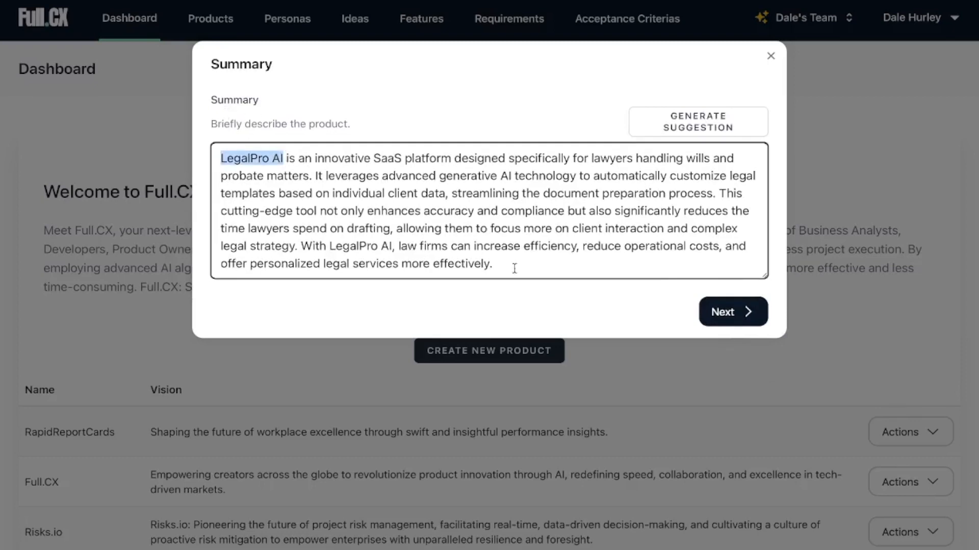
pyautogui.click(737, 305)
pyautogui.hotkey('ctrl', 'v')
pyautogui.click(721, 206)
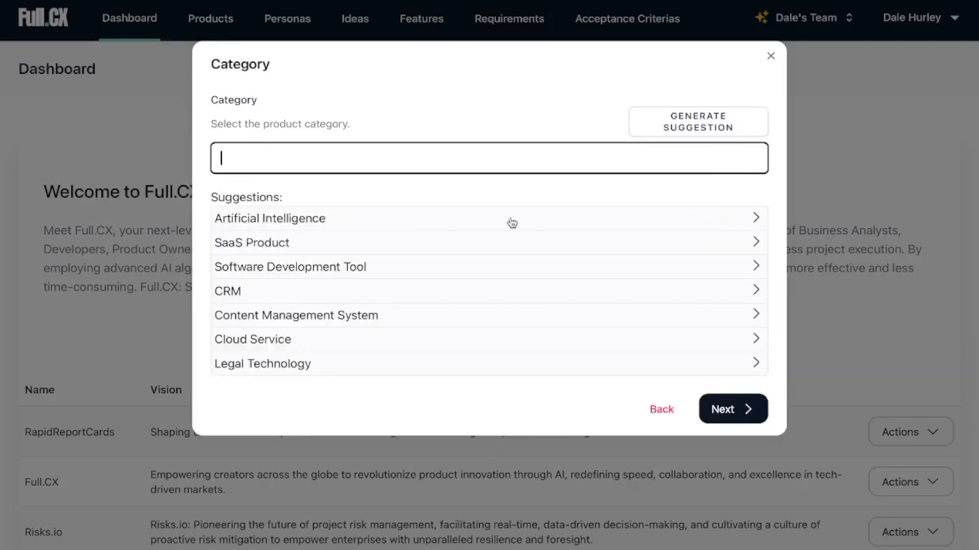
# Choose the Legal Technology category and generate the audience text from "Local lawyers".
pyautogui.click(265, 364)
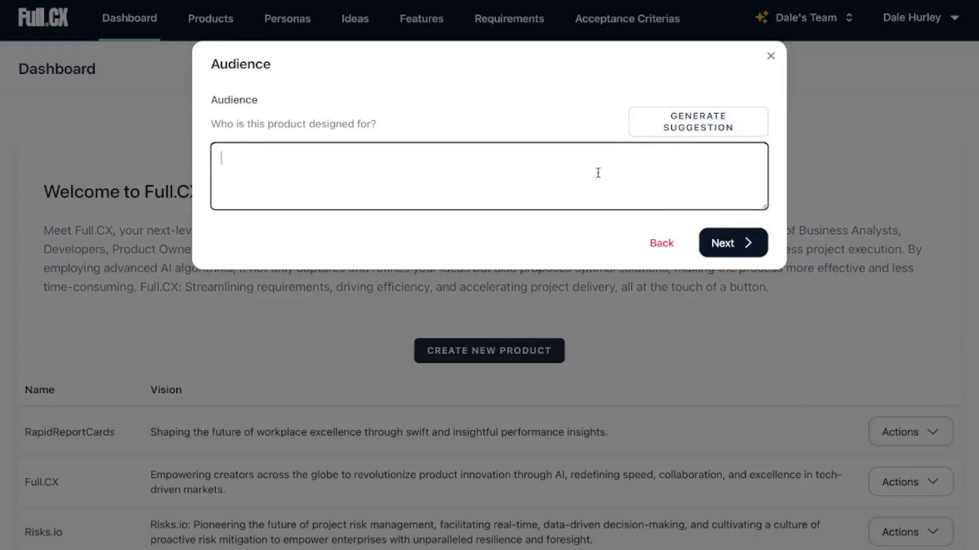
pyautogui.write('Local lawyers')
pyautogui.click(726, 124)
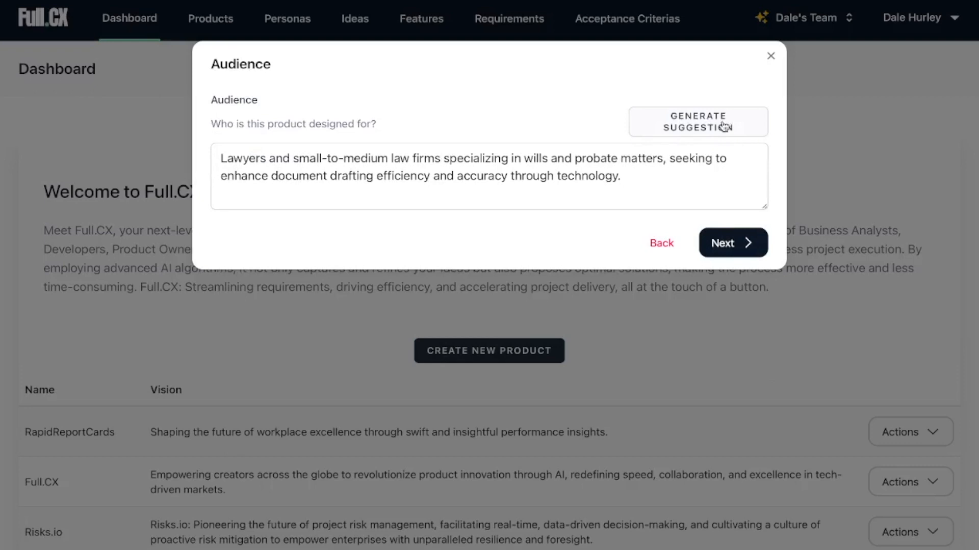
pyautogui.click(726, 247)
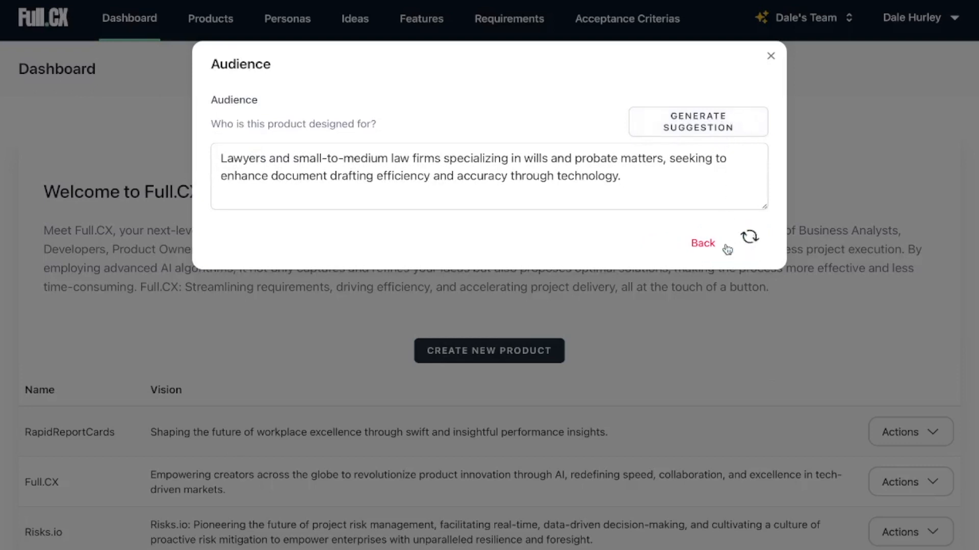
# Generate suggested texts for the product's problem and solution and keep both.
pyautogui.click(696, 123)
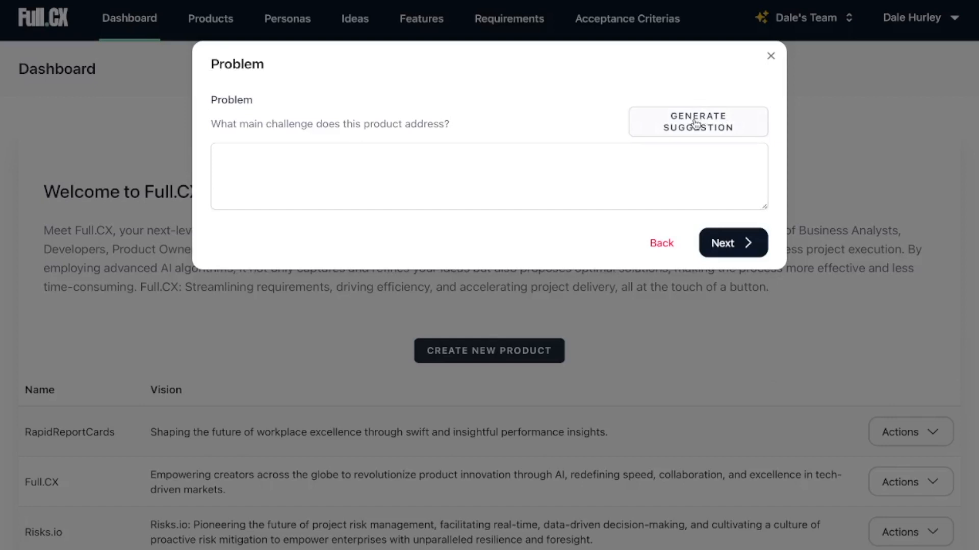
pyautogui.click(696, 123)
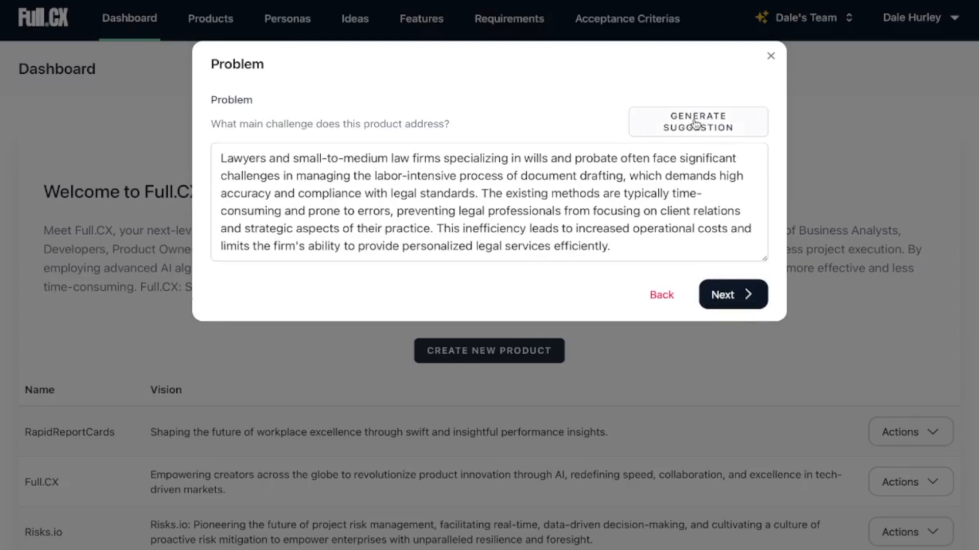
pyautogui.click(733, 300)
pyautogui.click(723, 126)
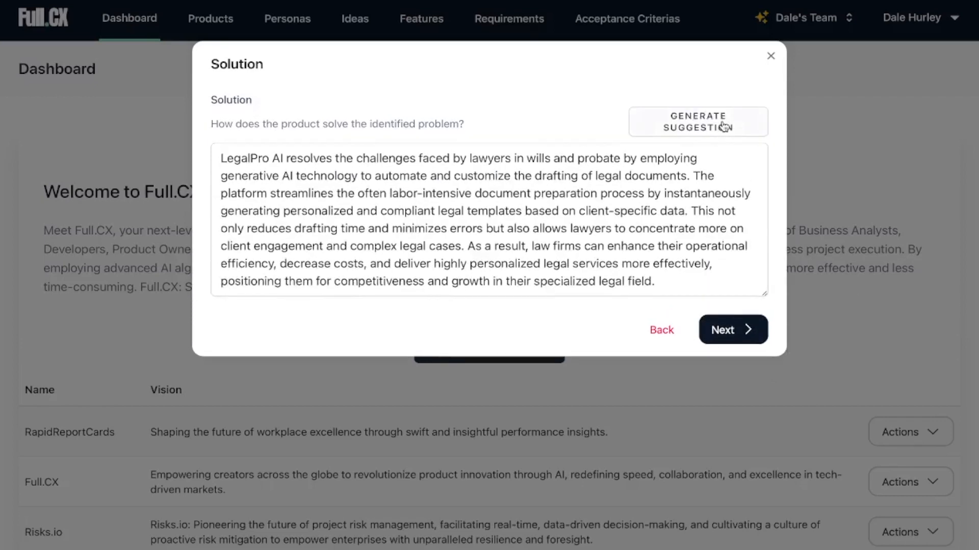
pyautogui.click(745, 329)
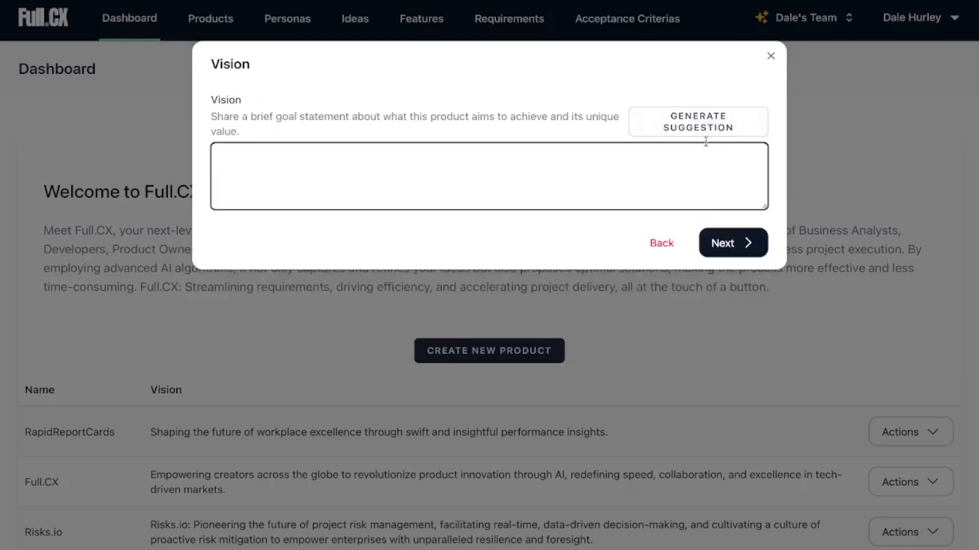
# Generate suggested texts for the product's vision and description and keep both.
pyautogui.click(704, 125)
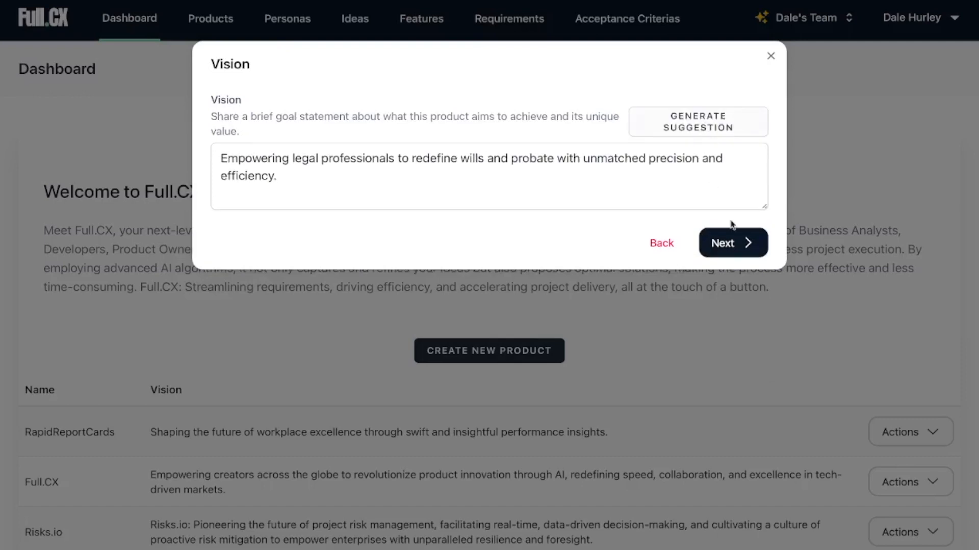
pyautogui.click(747, 241)
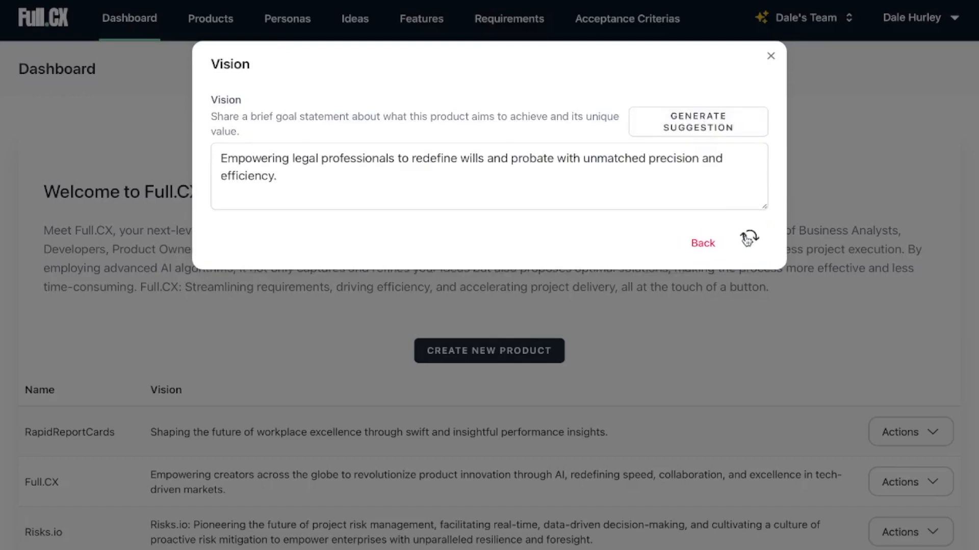
pyautogui.click(719, 120)
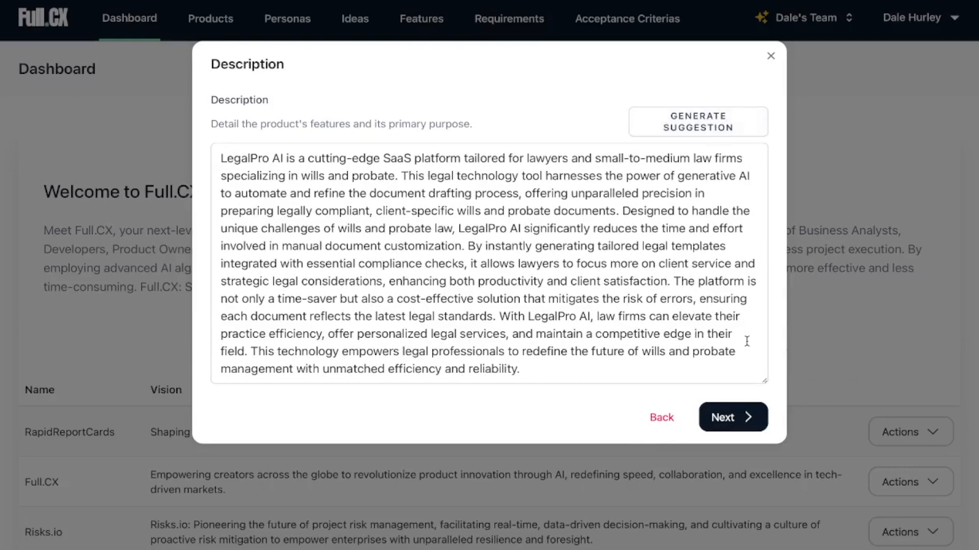
pyautogui.click(741, 415)
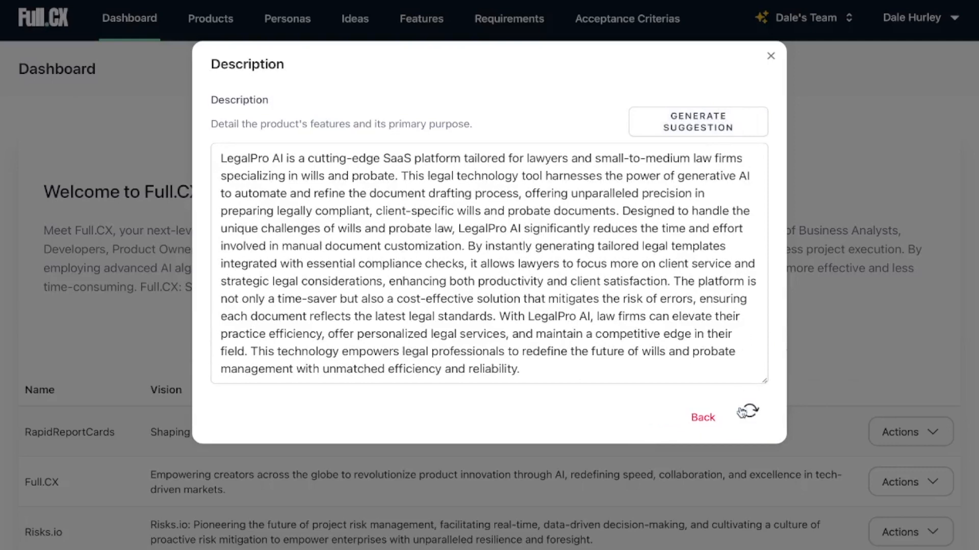
# Generate the product's impact text and delete "by up to 70%" from the sentence about drafting time.
pyautogui.click(710, 131)
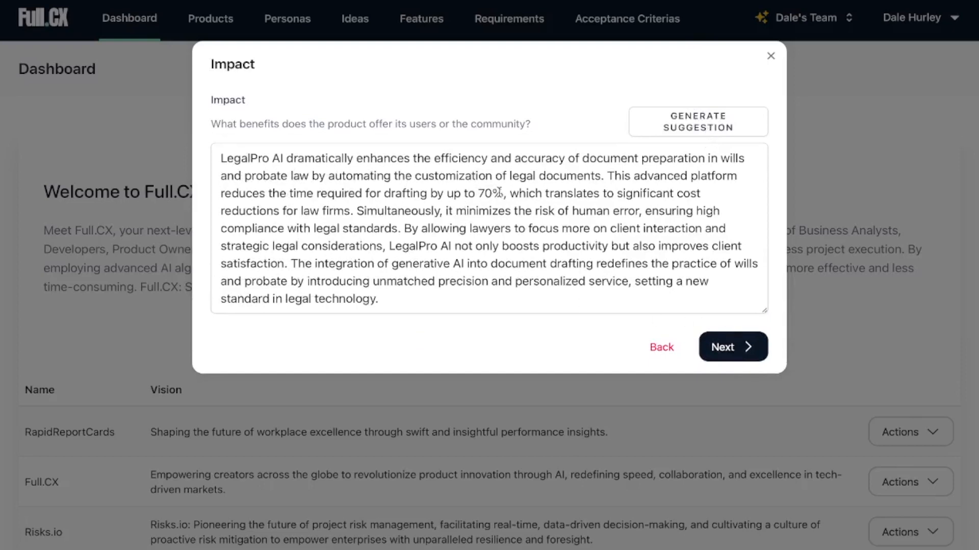
pyautogui.moveTo(502, 193); pyautogui.dragTo(431, 192)
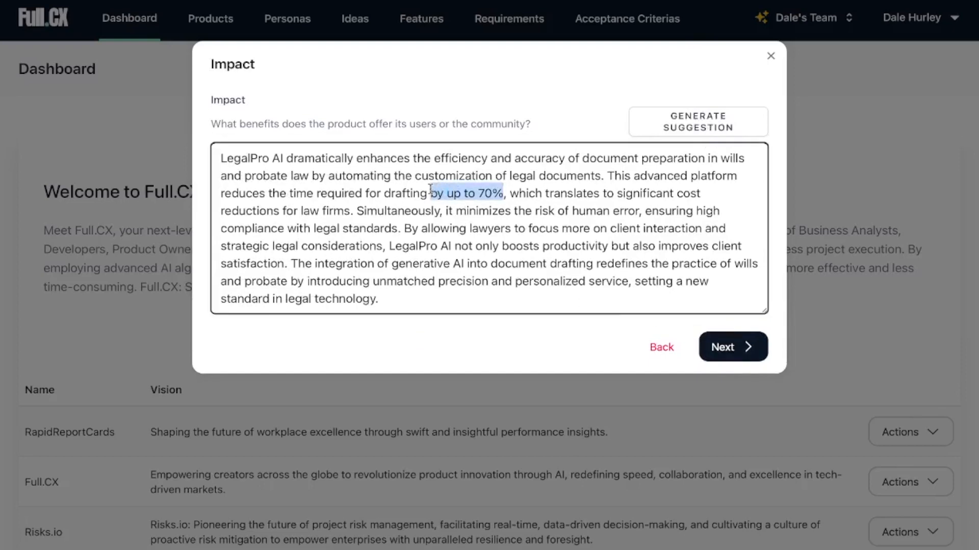
pyautogui.press('BackSpace')
pyautogui.press('BackSpace')
pyautogui.click(728, 359)
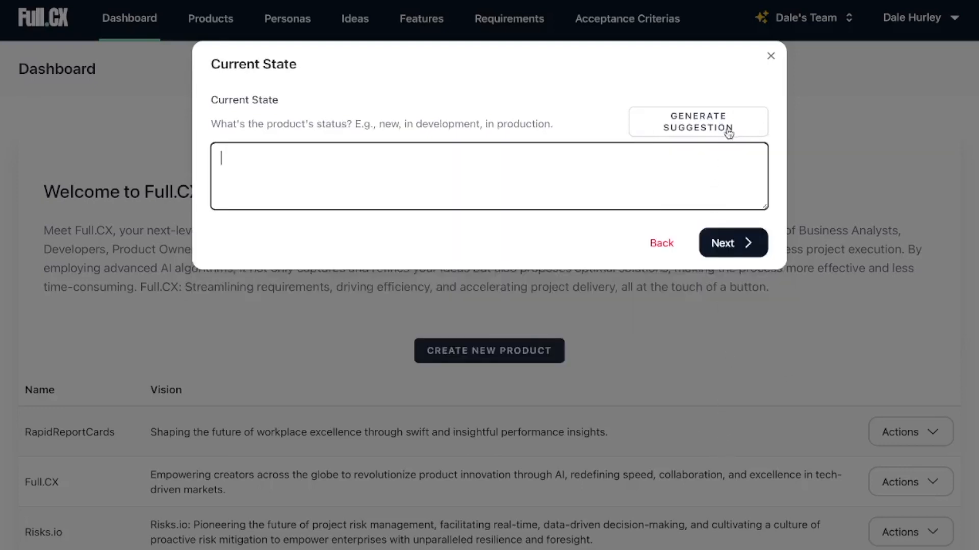
# Generate suggestions for the product's current state and future vision and keep both.
pyautogui.click(729, 131)
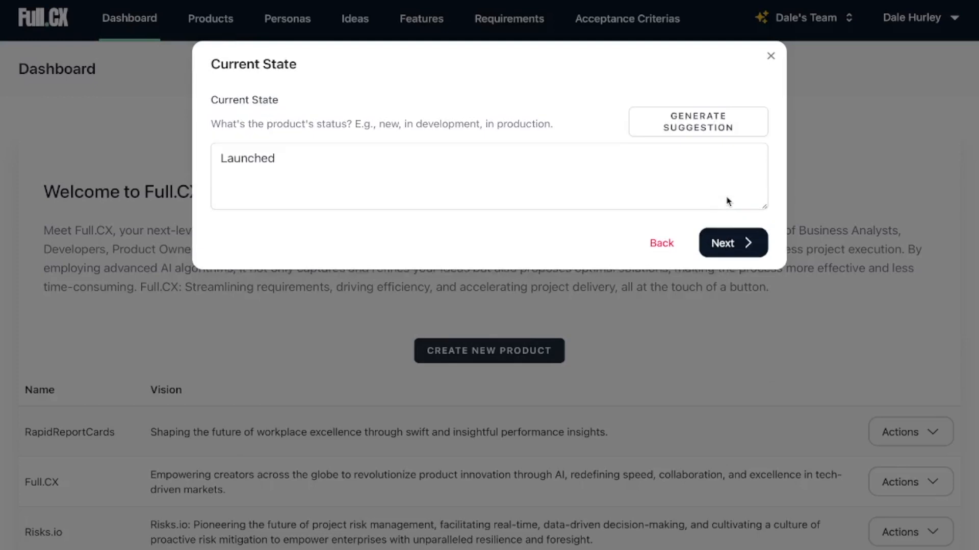
pyautogui.click(732, 233)
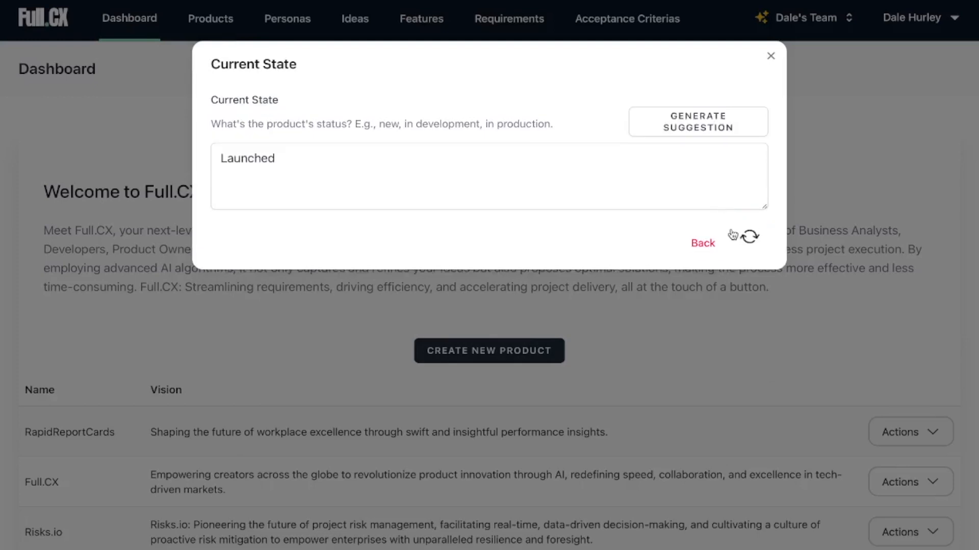
pyautogui.click(705, 133)
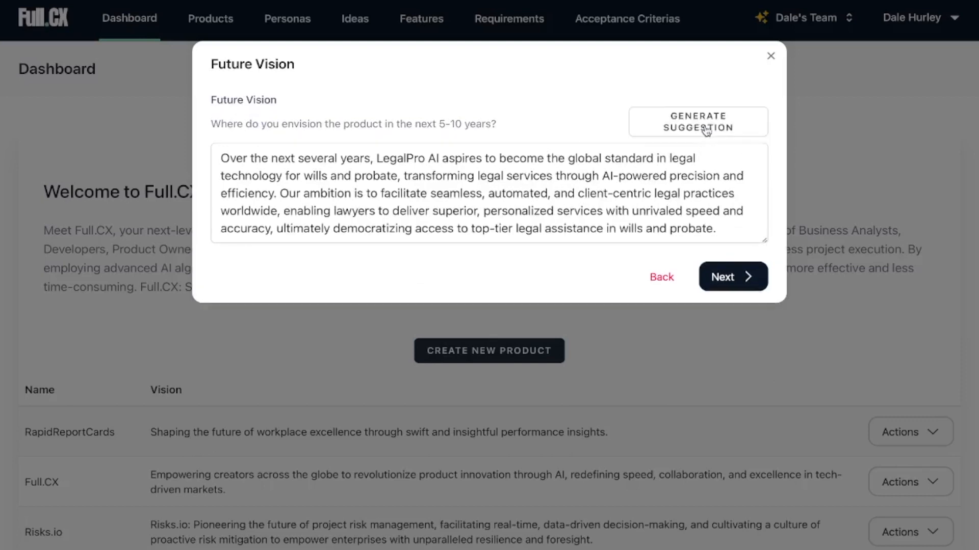
pyautogui.click(732, 276)
# Generate the inspiration text from "I walked past a shopfront for wills and probates and thought AI could help automate this".
pyautogui.click(699, 115)
pyautogui.click(661, 151)
pyautogui.write('I')
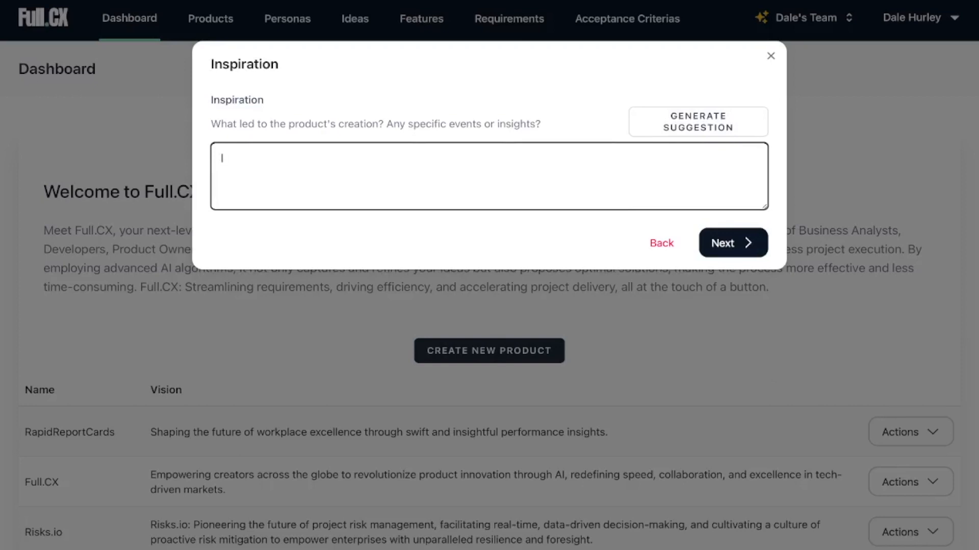
pyautogui.write(' walked past a')
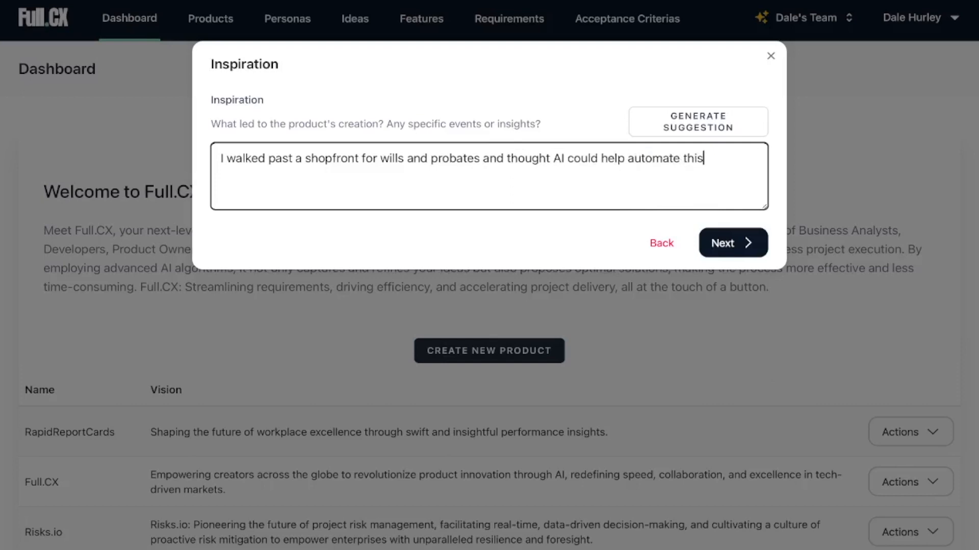
pyautogui.click(739, 122)
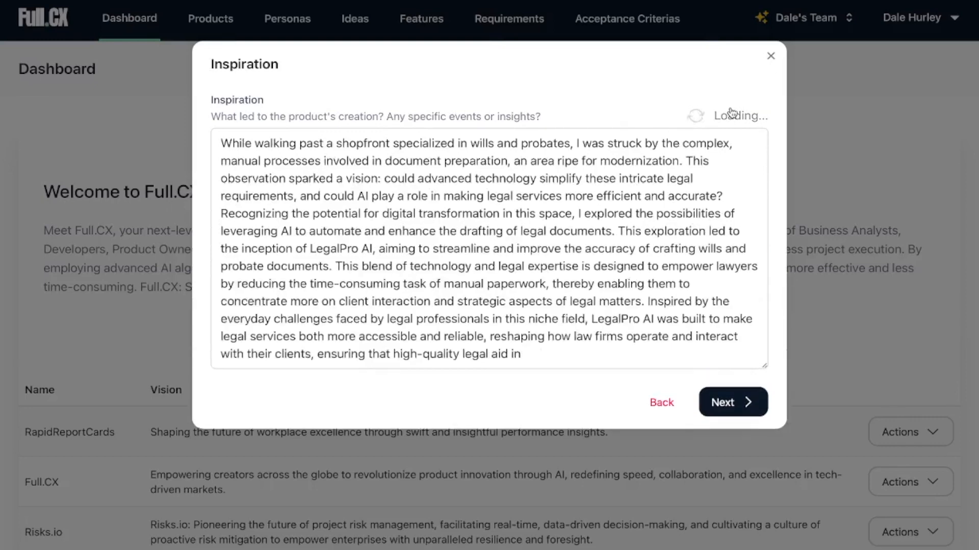
pyautogui.click(724, 442)
# Generate a suggested tagline for the product and keep it.
pyautogui.click(744, 132)
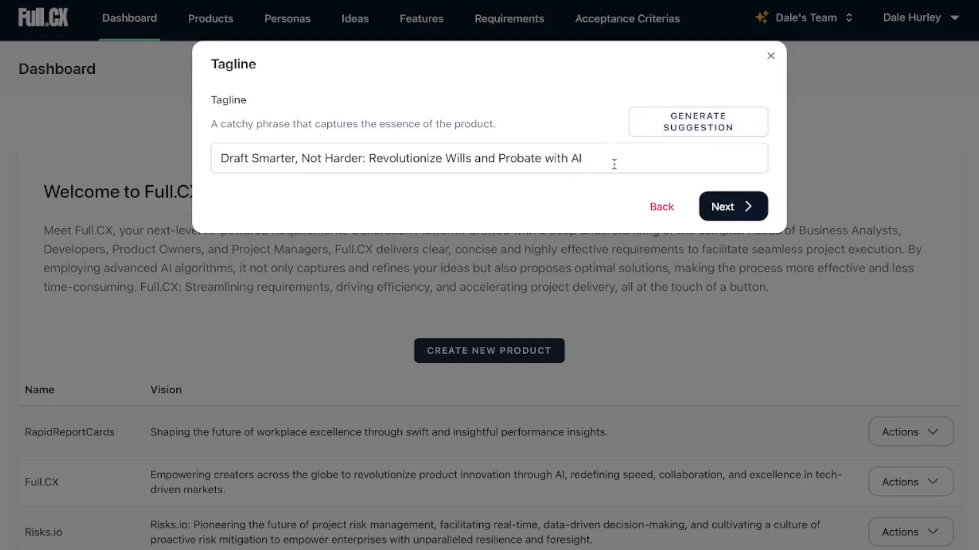
pyautogui.click(718, 197)
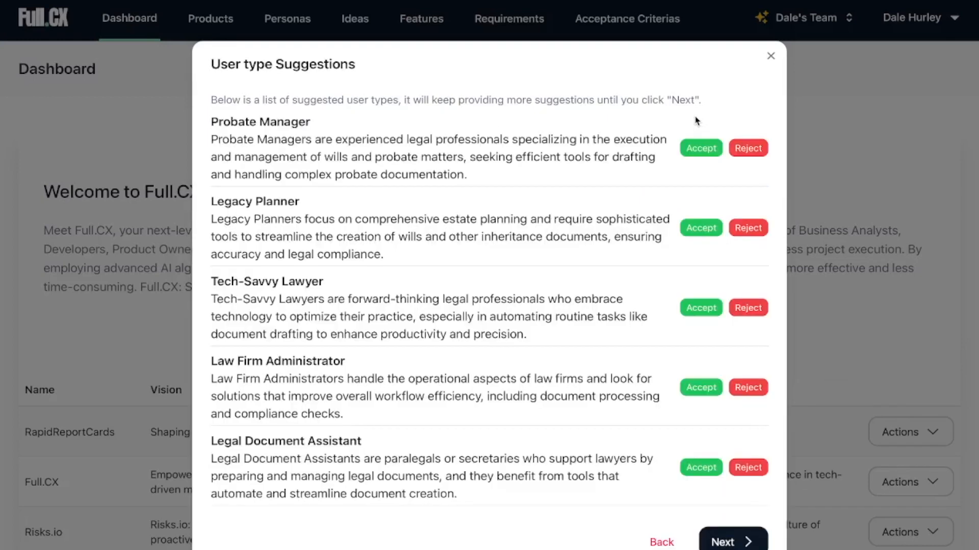
# Accept the user types Probate Manager, Legacy Planner, Tech-Savvy Lawyer, Law Firm Administrator and Legal Document Assistant, and proceed to the persona suggestions.
pyautogui.click(701, 149)
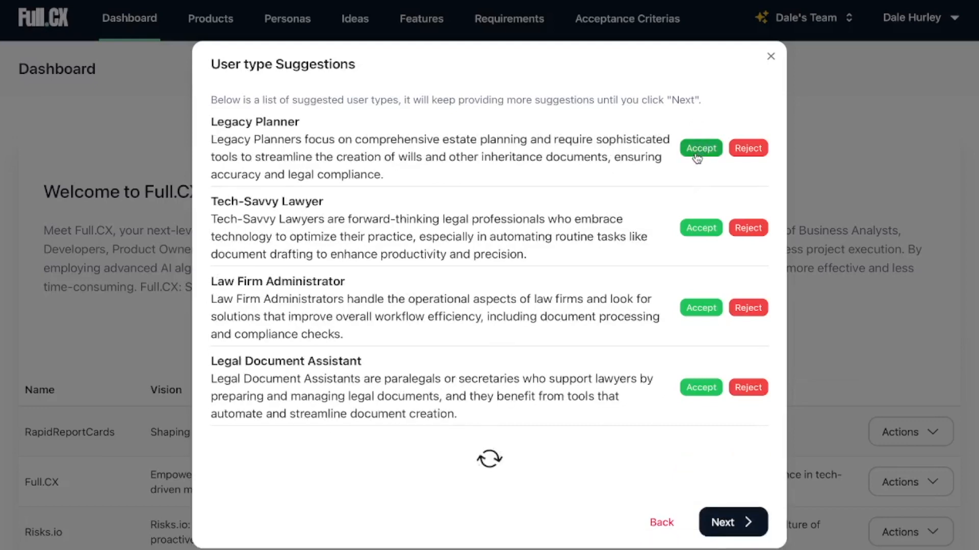
pyautogui.click(698, 155)
pyautogui.click(697, 151)
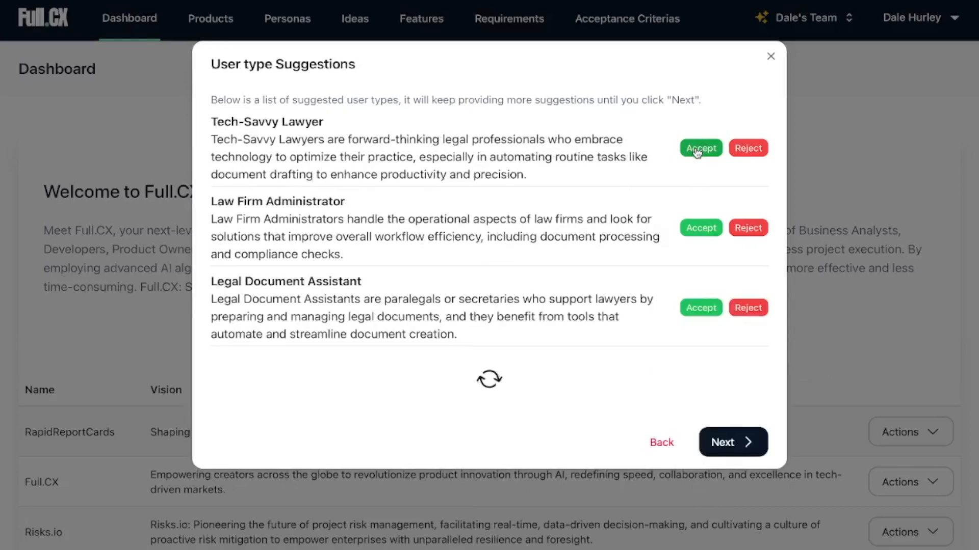
pyautogui.click(697, 151)
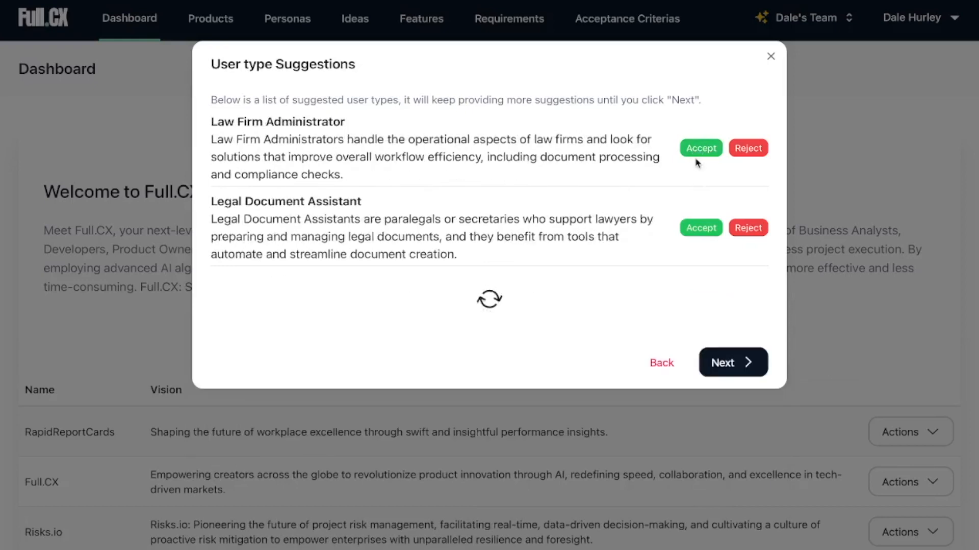
pyautogui.click(692, 155)
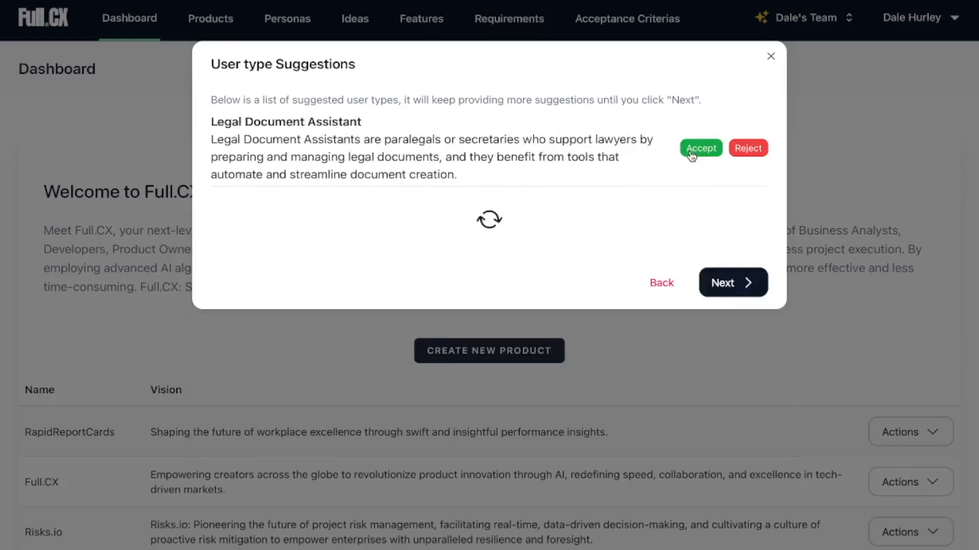
pyautogui.click(691, 155)
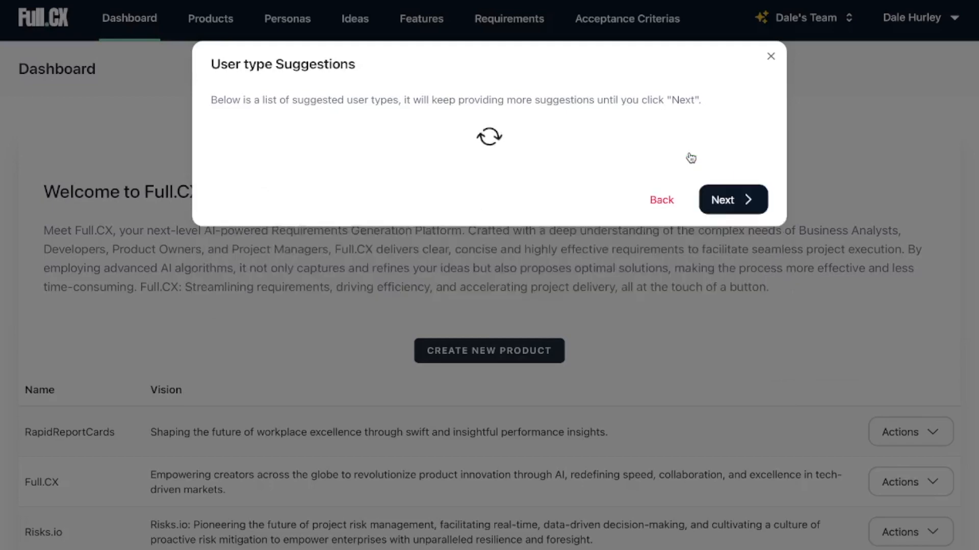
pyautogui.click(723, 202)
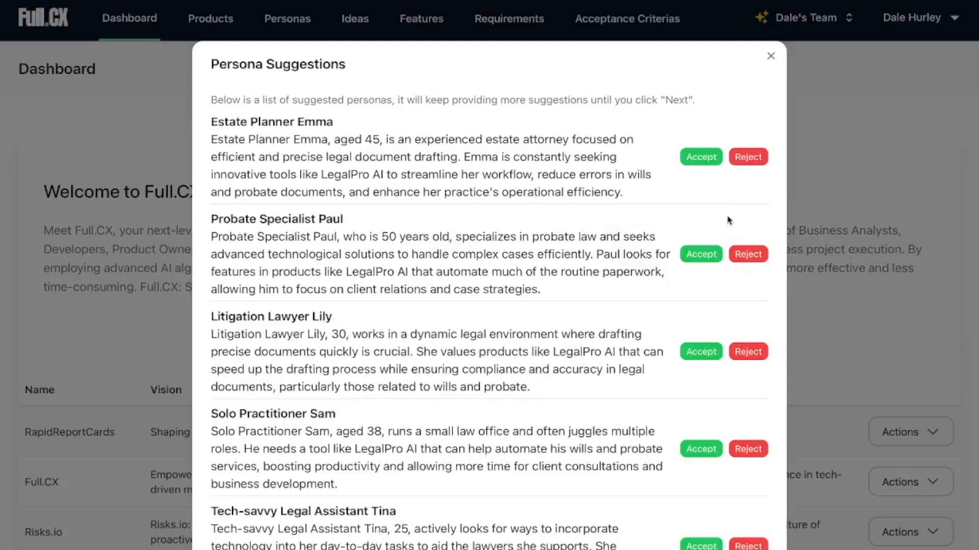
# Accept the Estate Planner, Probate Specialist, Solo Practitioner and Tech-savvy Legal Assistant personas, reject the Litigation Lawyer, and proceed to the idea suggestions.
pyautogui.click(706, 159)
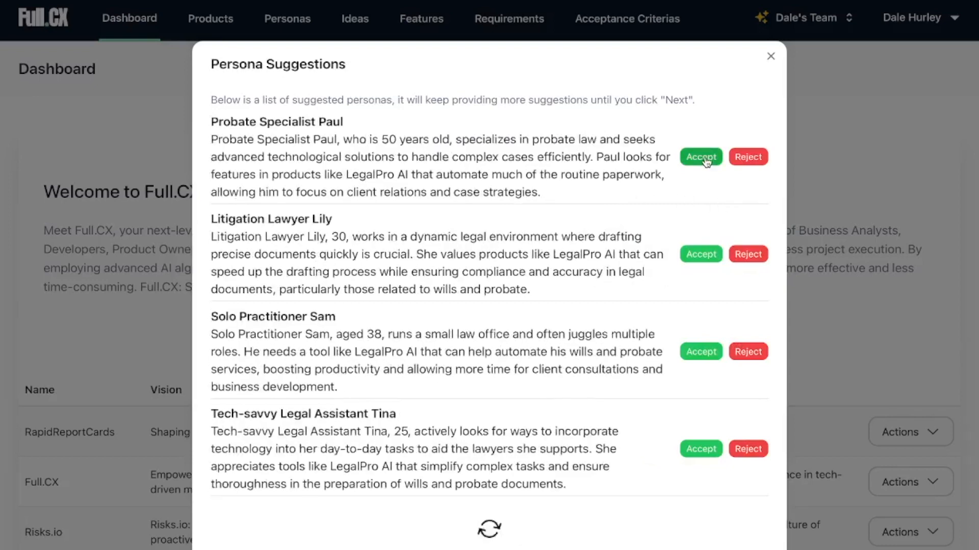
pyautogui.click(706, 160)
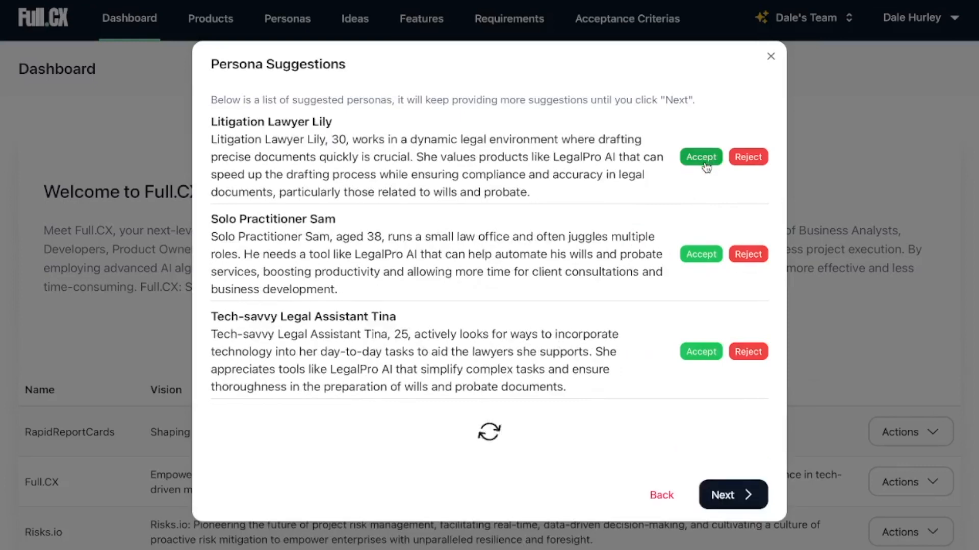
pyautogui.click(746, 161)
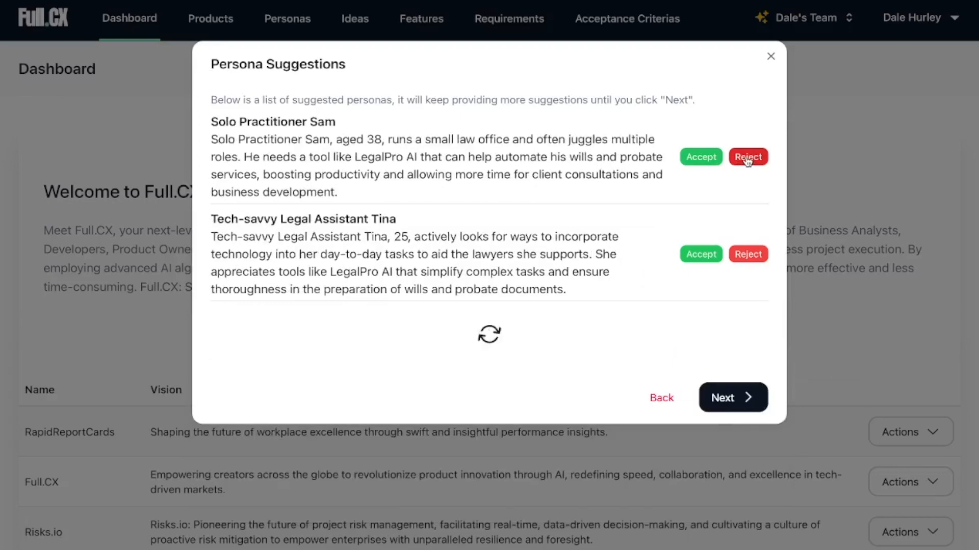
pyautogui.click(704, 162)
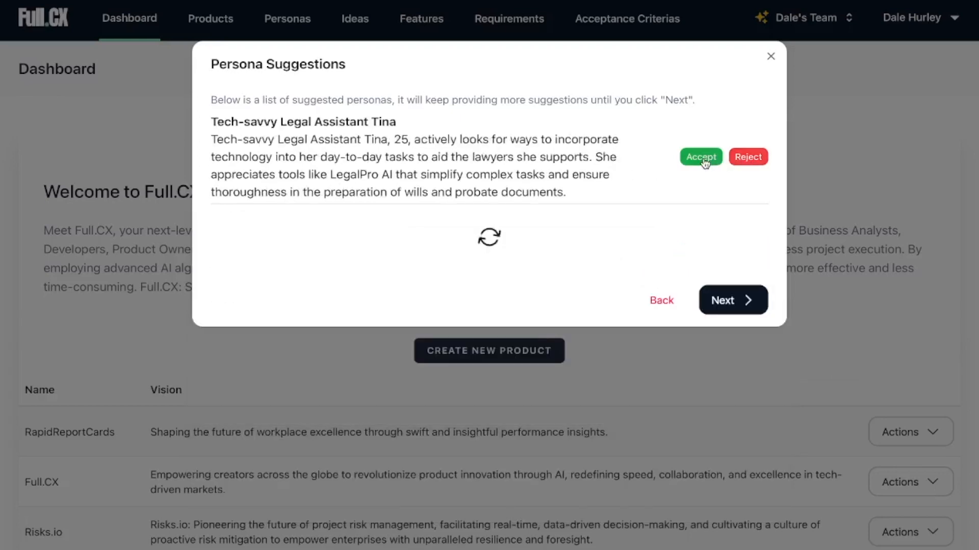
pyautogui.click(701, 158)
pyautogui.click(731, 206)
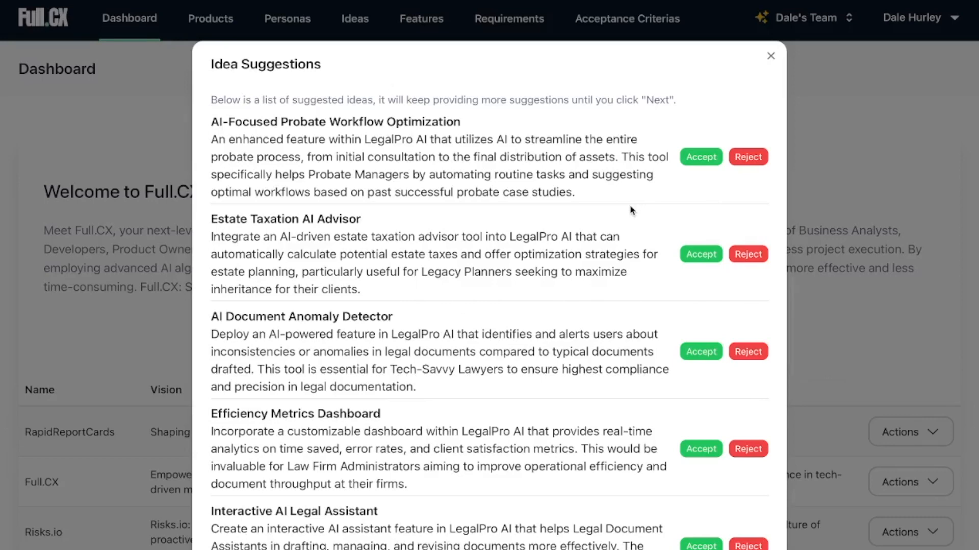
# Accept the ideas AI-Focused Probate Workflow Optimization, Estate Taxation AI Advisor, AI Document Anomaly Detector, Efficiency Metrics Dashboard and Interactive AI Legal Assistant.
pyautogui.click(697, 161)
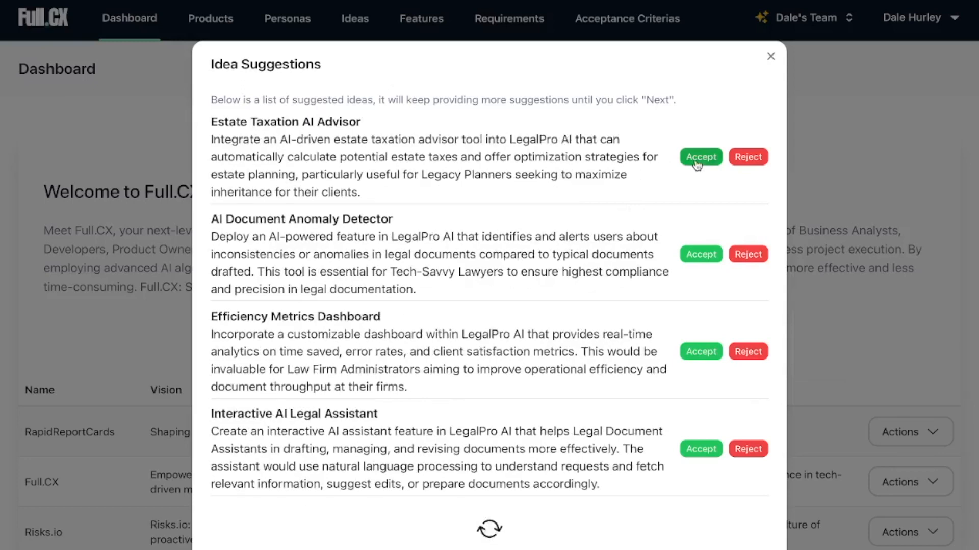
pyautogui.click(696, 159)
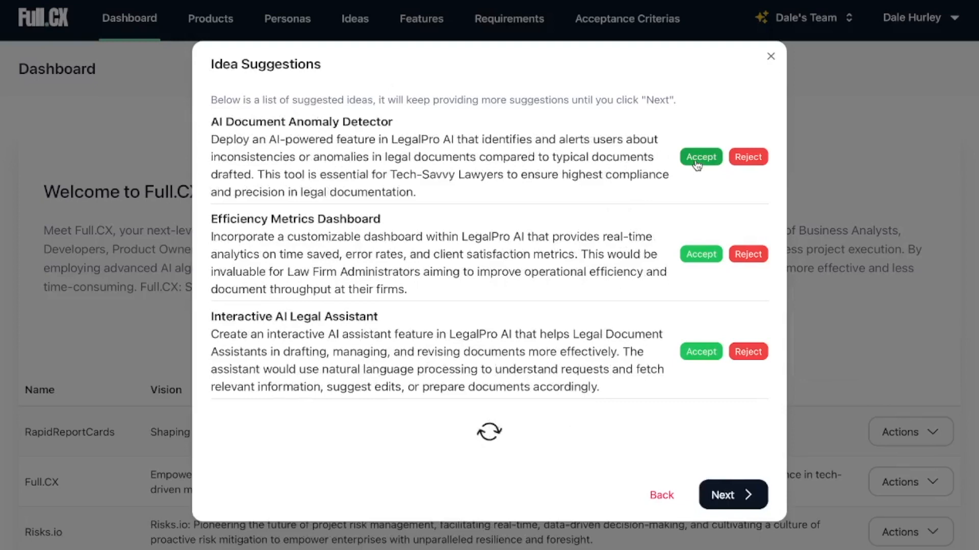
pyautogui.click(696, 161)
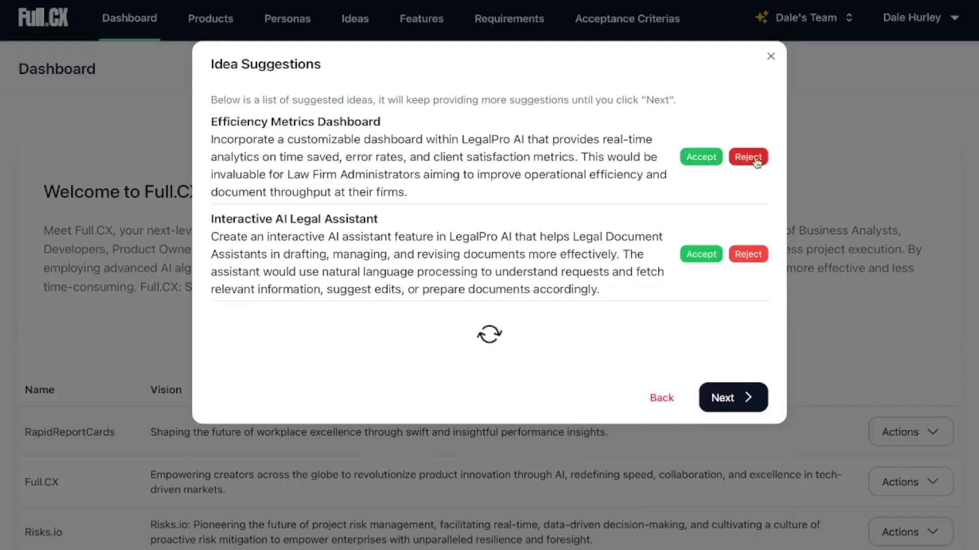
pyautogui.click(698, 163)
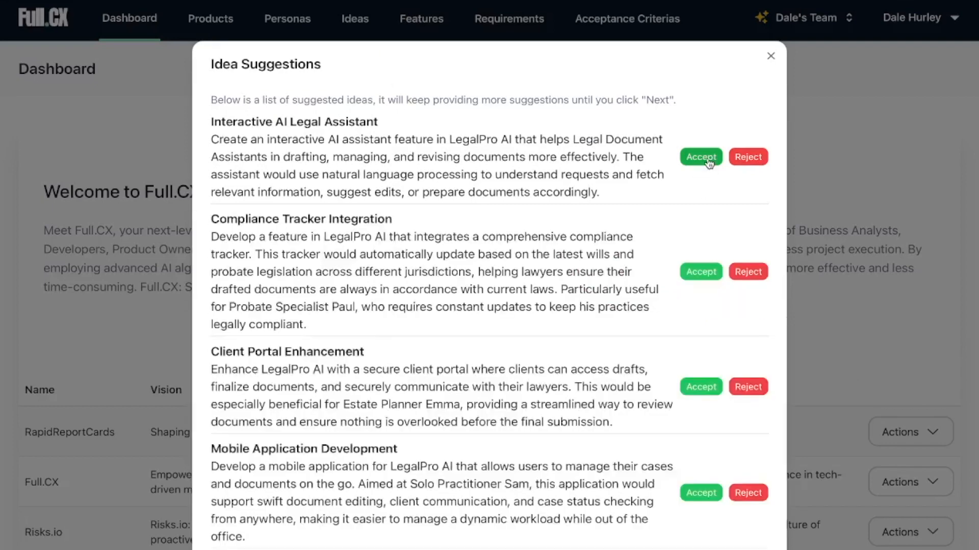
pyautogui.click(703, 157)
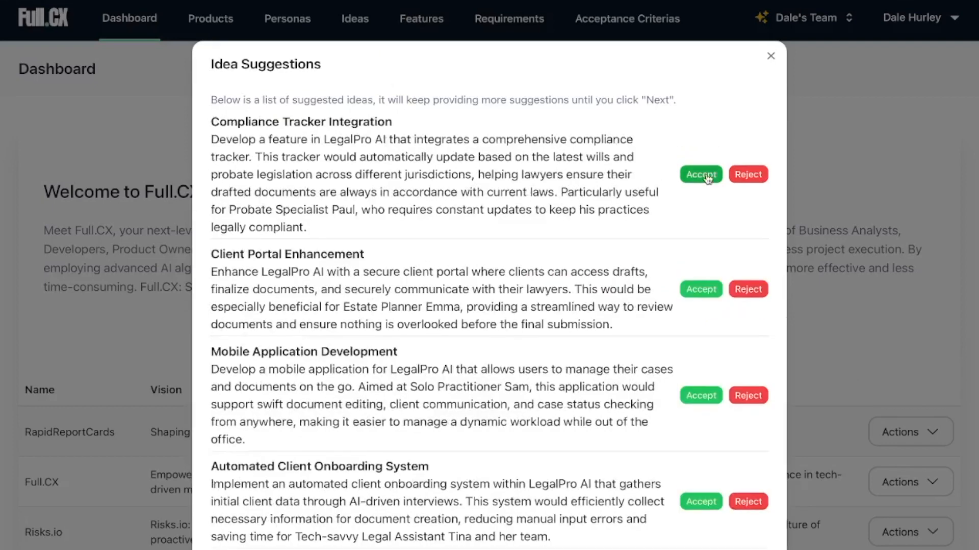
# Accept the ideas Client Portal Enhancement, Automated Client Onboarding System and Customizable Template Library, and proceed to the feature suggestions.
pyautogui.click(702, 288)
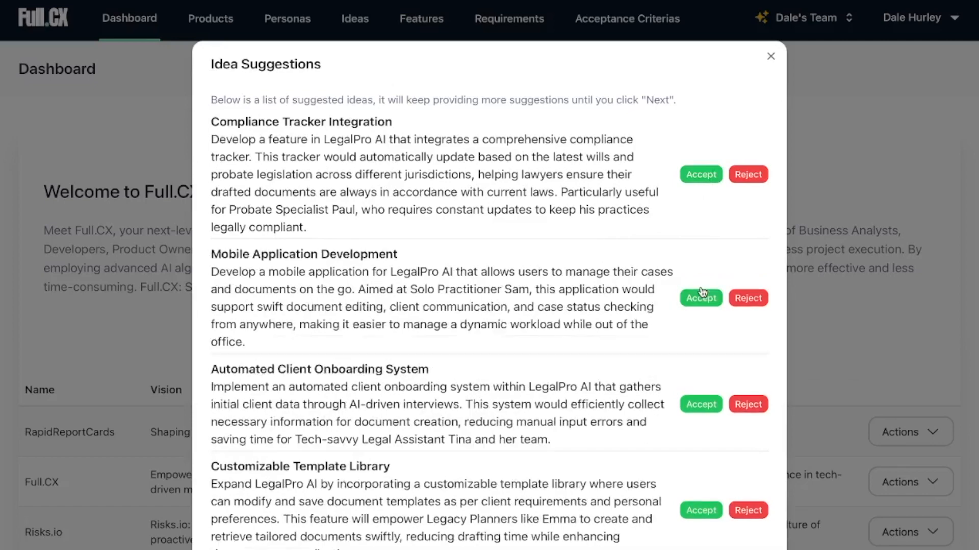
pyautogui.scroll(-4, 627, 393)
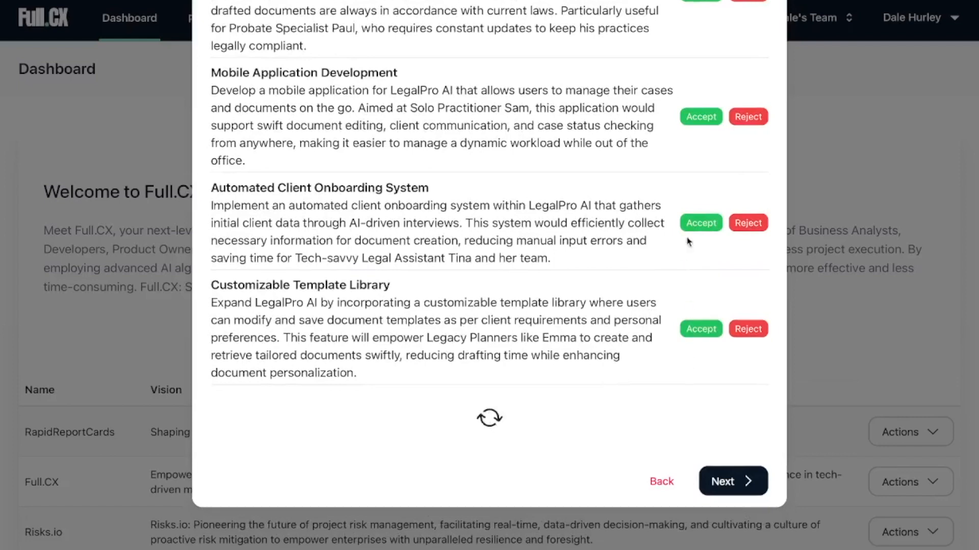
pyautogui.click(698, 222)
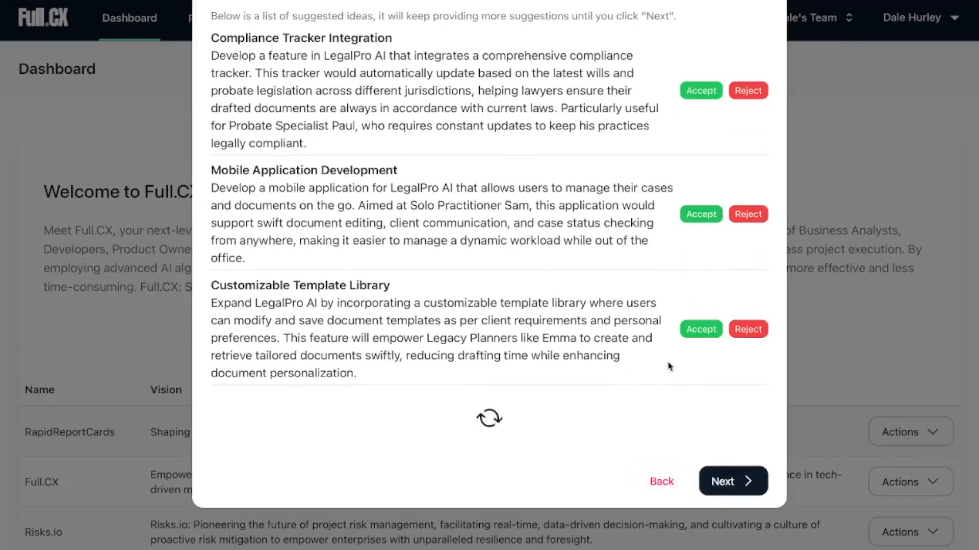
pyautogui.click(700, 329)
pyautogui.scroll(-3, 714, 458)
pyautogui.click(734, 455)
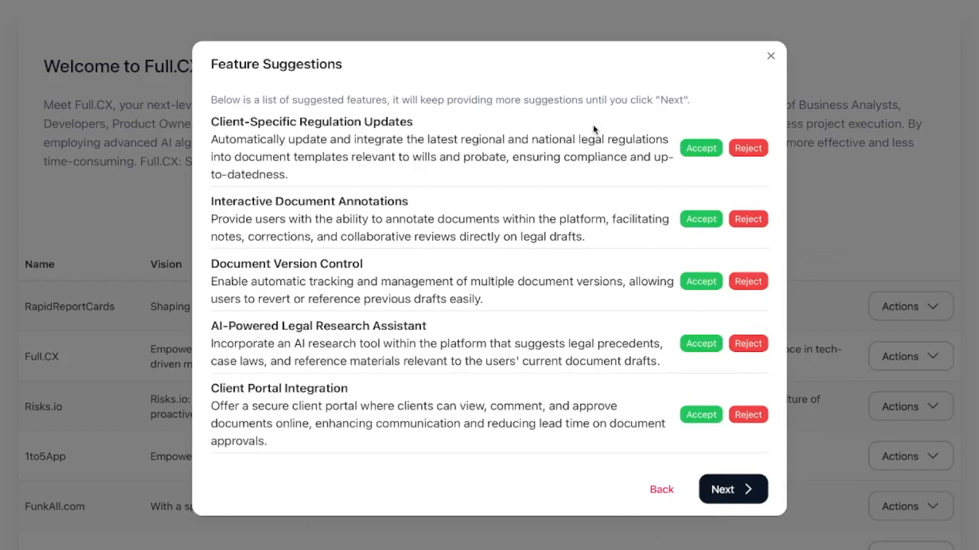
# Accept the features Client-Specific Regulation Updates, Interactive Document Annotations, Document Version Control, AI-Powered Legal Research Assistant, Client Portal Integration, Automated Compliance Checks and Customizable Workflow Templates.
pyautogui.click(699, 152)
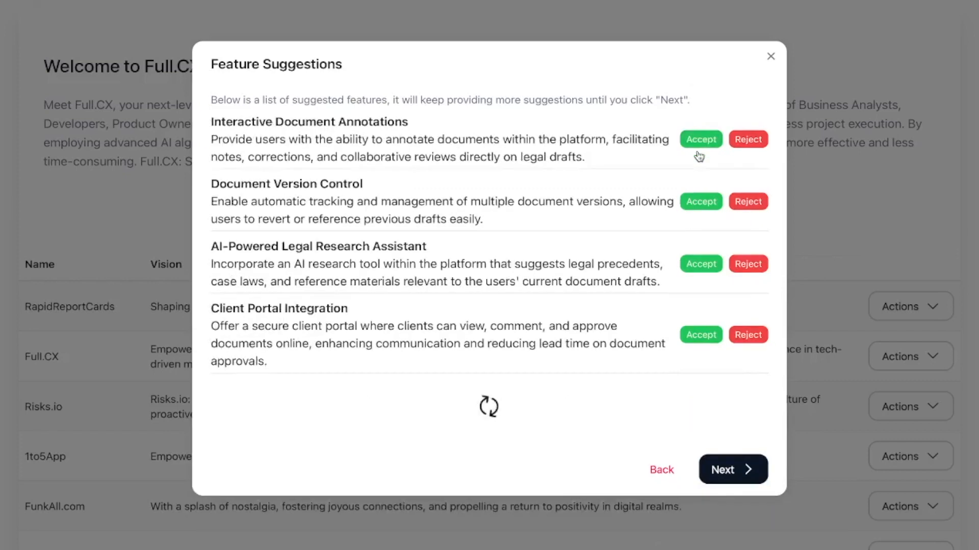
pyautogui.click(698, 144)
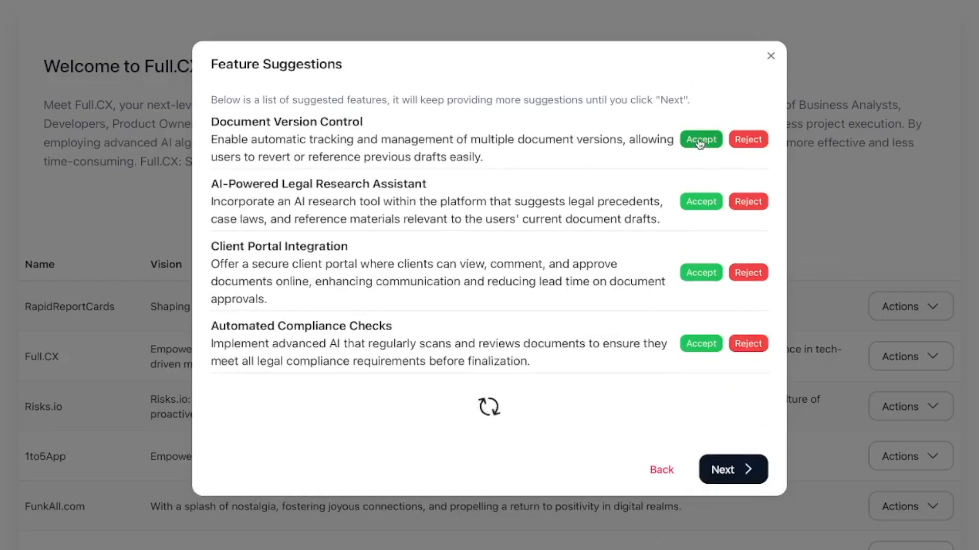
pyautogui.click(700, 143)
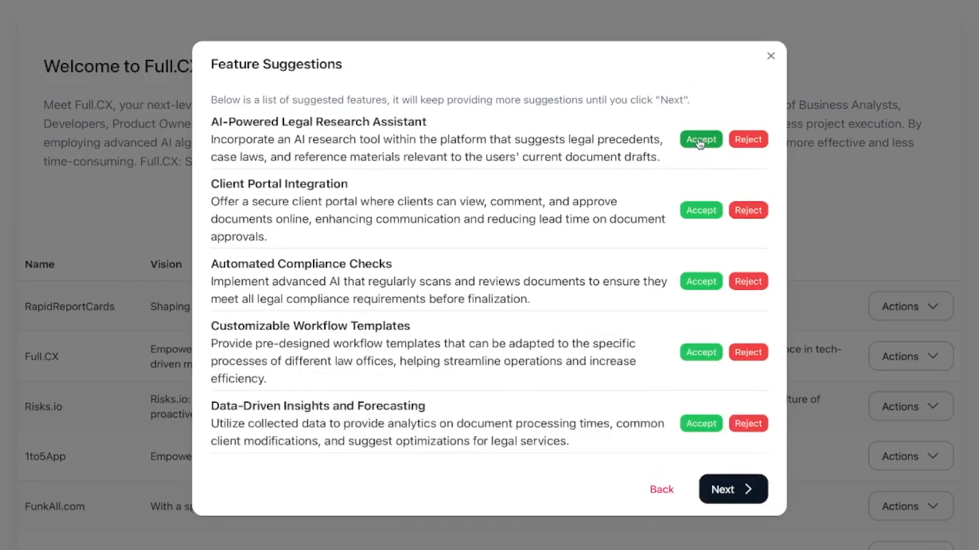
pyautogui.click(700, 144)
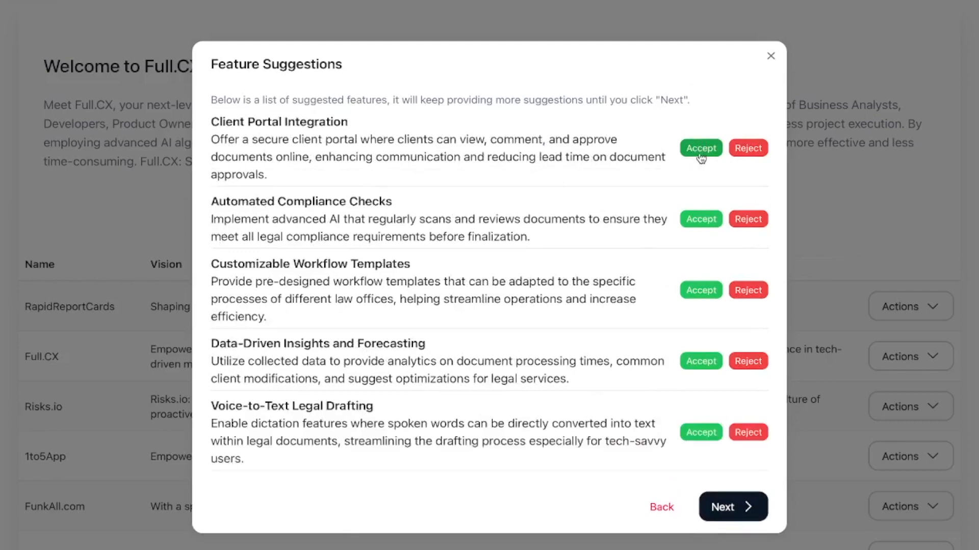
pyautogui.click(702, 148)
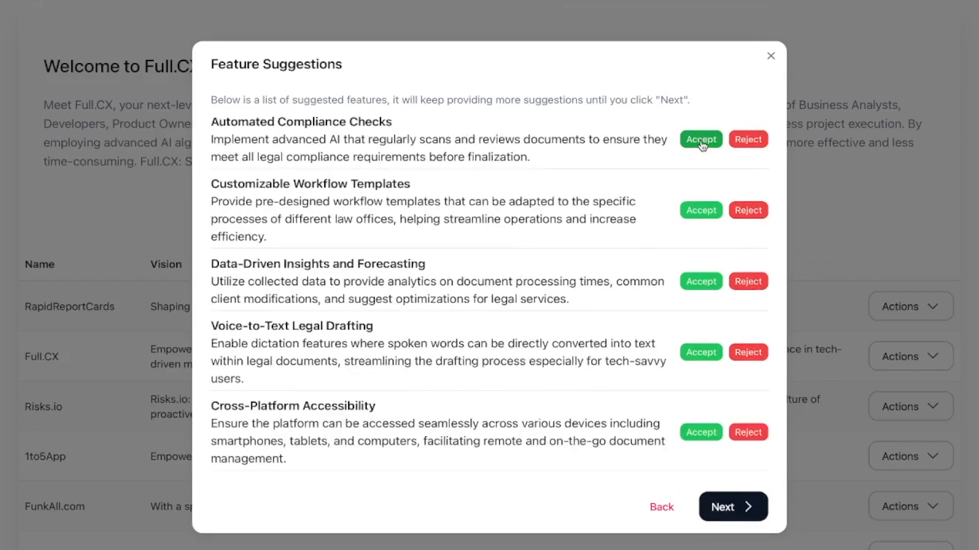
pyautogui.click(702, 144)
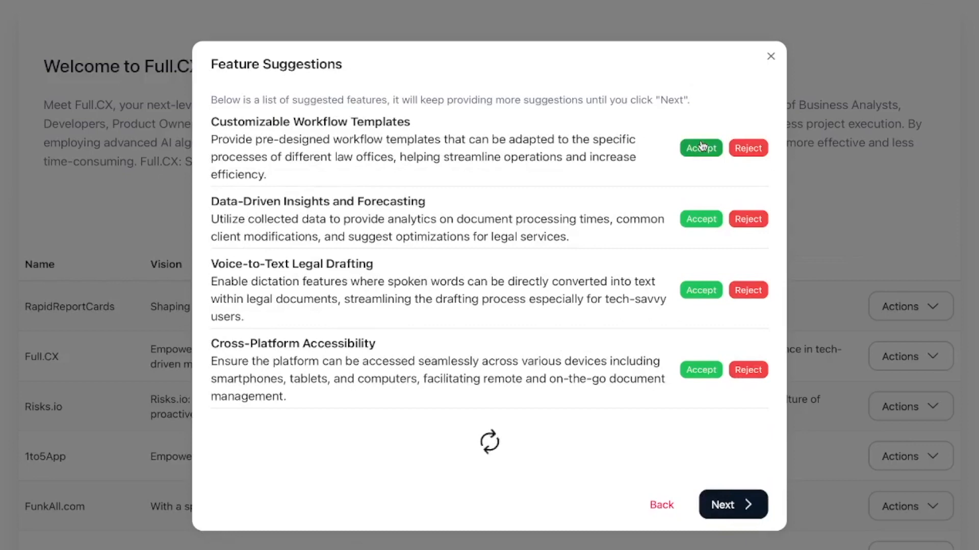
pyautogui.click(700, 148)
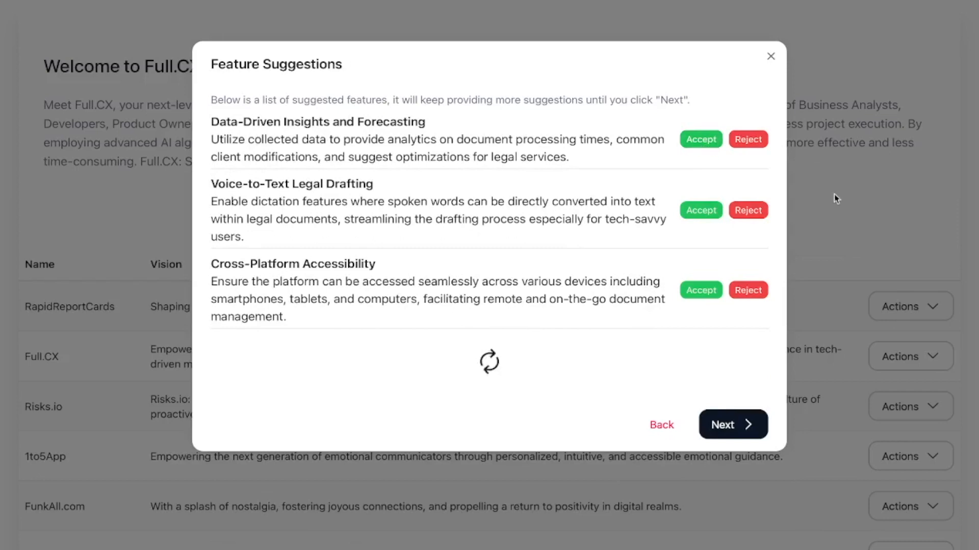
# Reject the features Data-Driven Insights and Forecasting, Voice-to-Text Legal Drafting and Cross-Platform Accessibility.
pyautogui.click(758, 144)
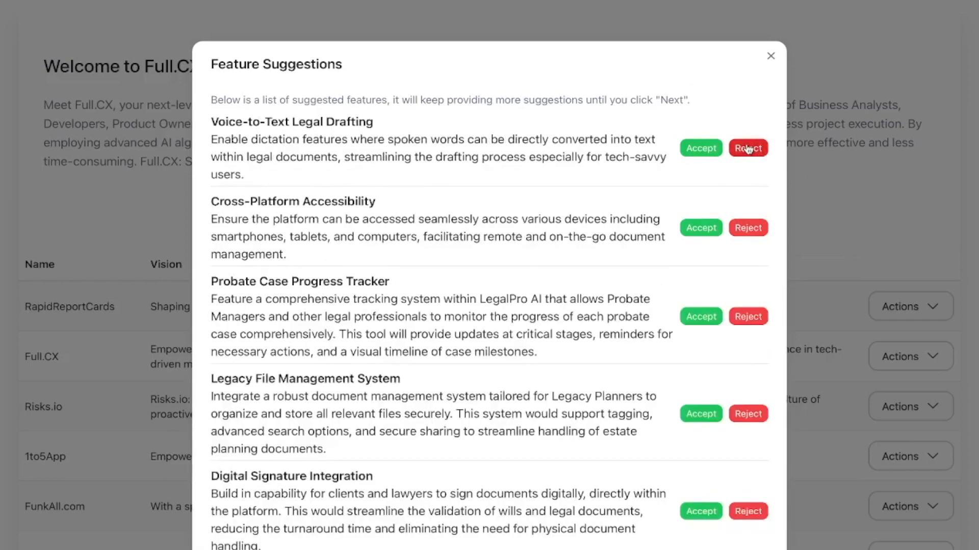
pyautogui.click(748, 148)
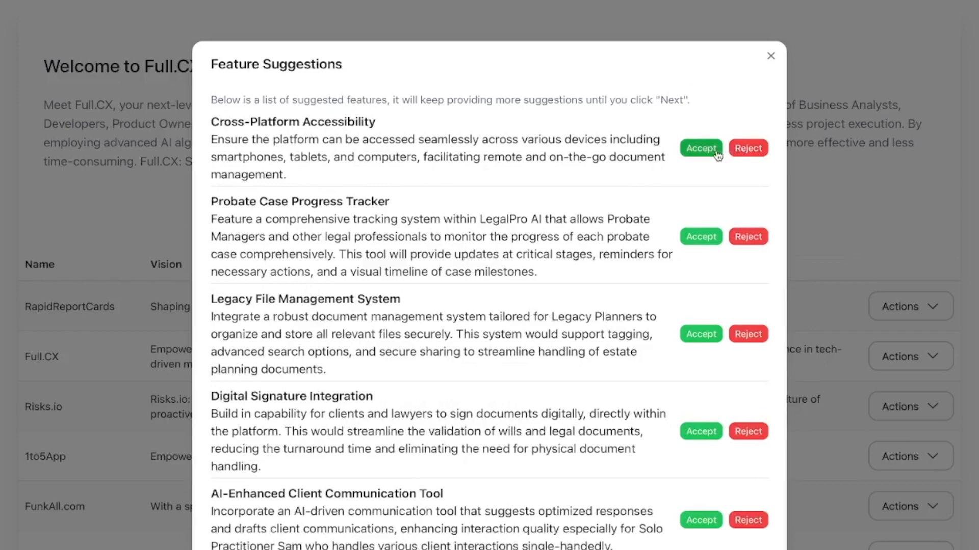
pyautogui.click(752, 149)
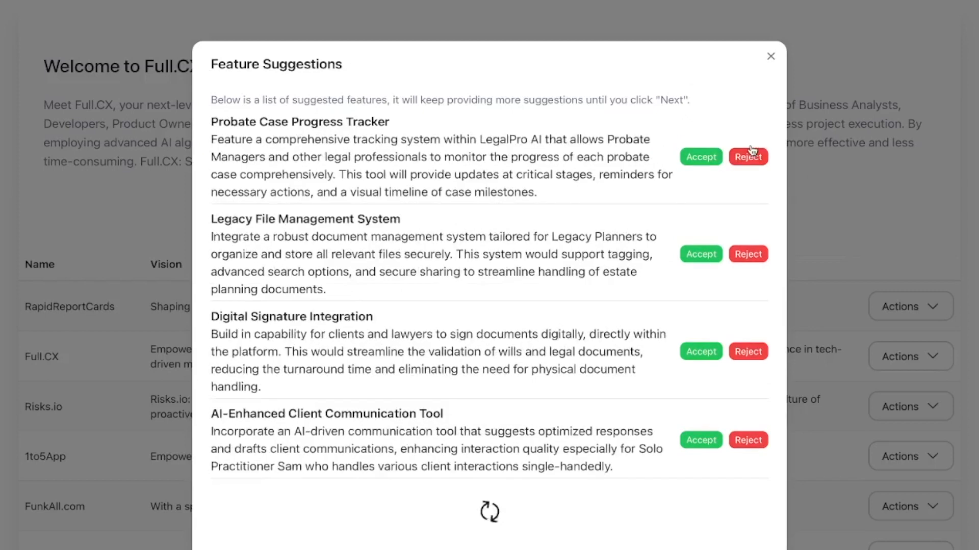
# Accept the features Probate Case Progress Tracker, Legacy File Management System and Digital Signature Integration.
pyautogui.click(695, 158)
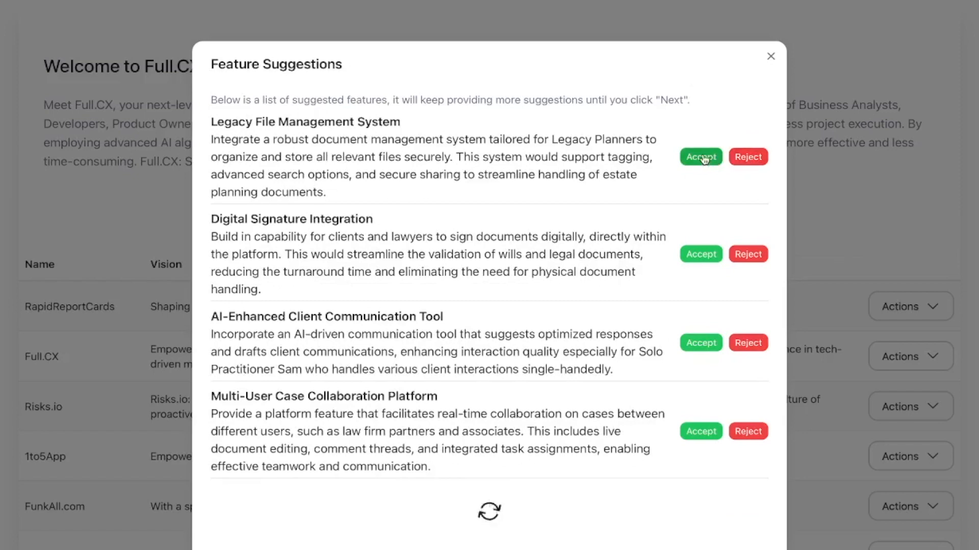
pyautogui.click(701, 158)
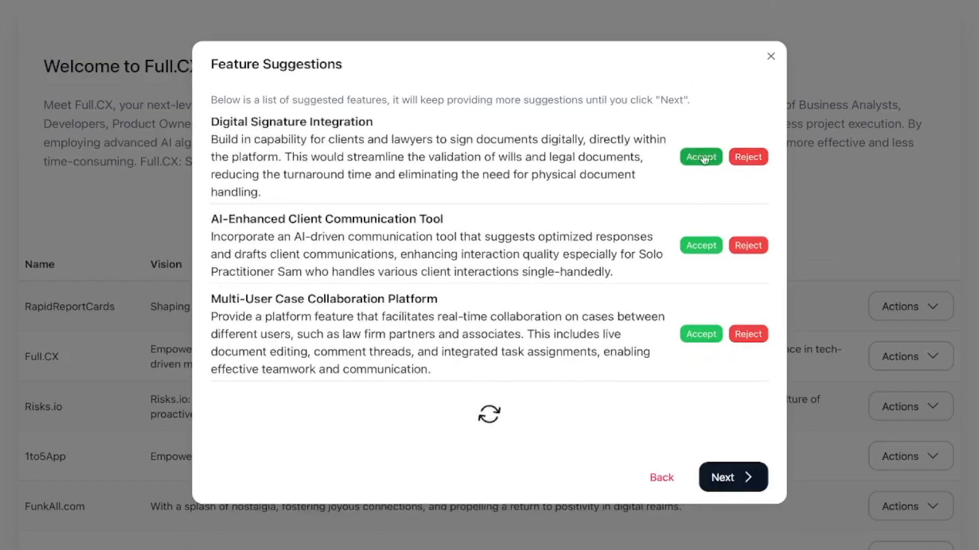
pyautogui.click(701, 157)
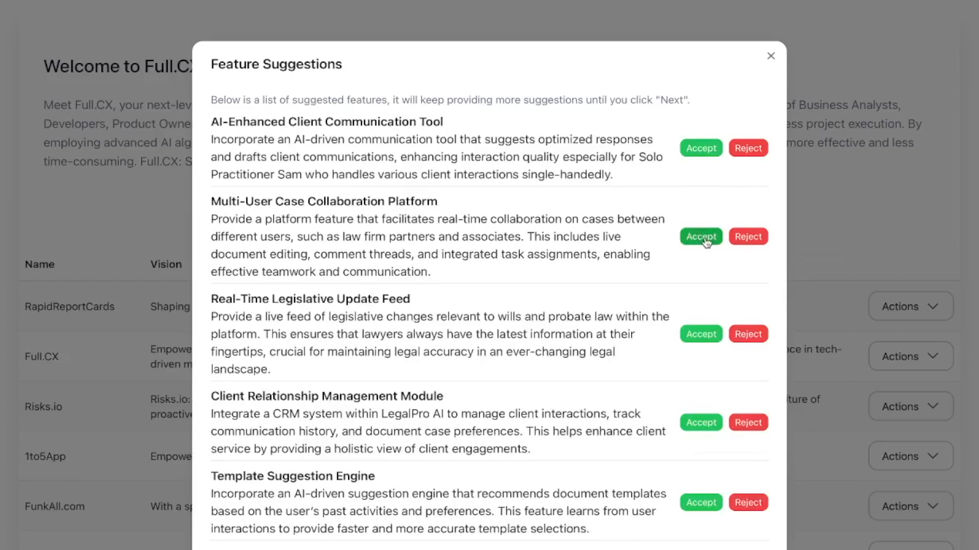
# Accept the features Multi-User Case Collaboration Platform, Client Relationship Management Module and Template Suggestion Engine, and finish the product wizard.
pyautogui.click(706, 242)
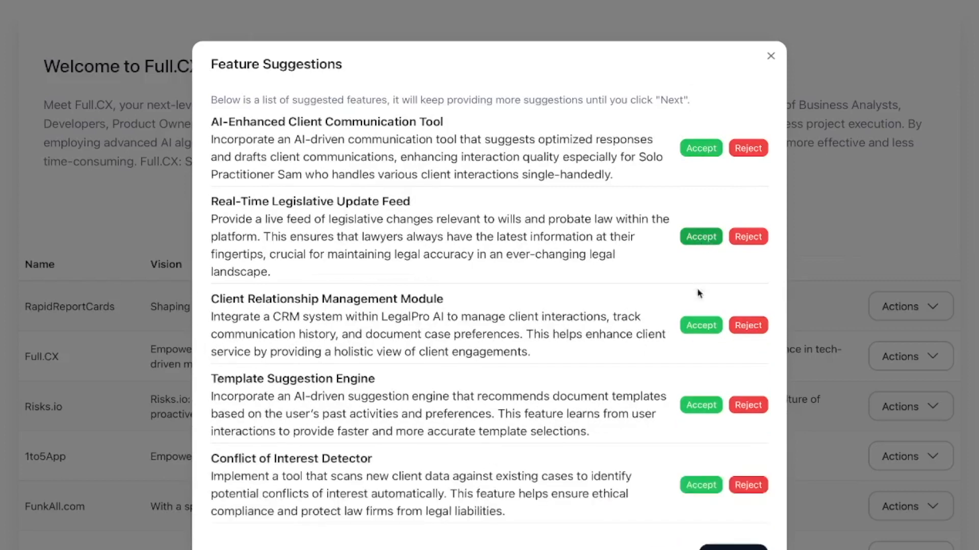
pyautogui.click(698, 322)
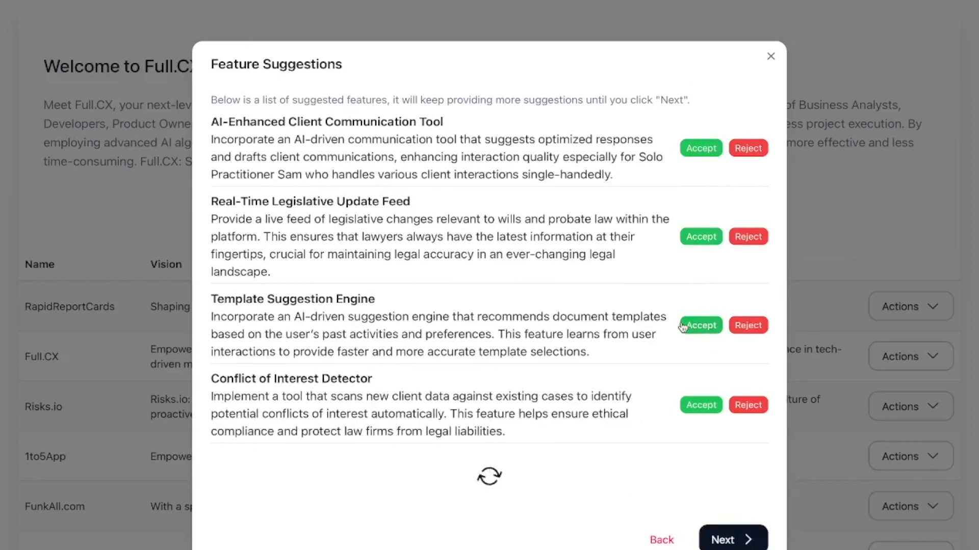
pyautogui.click(702, 326)
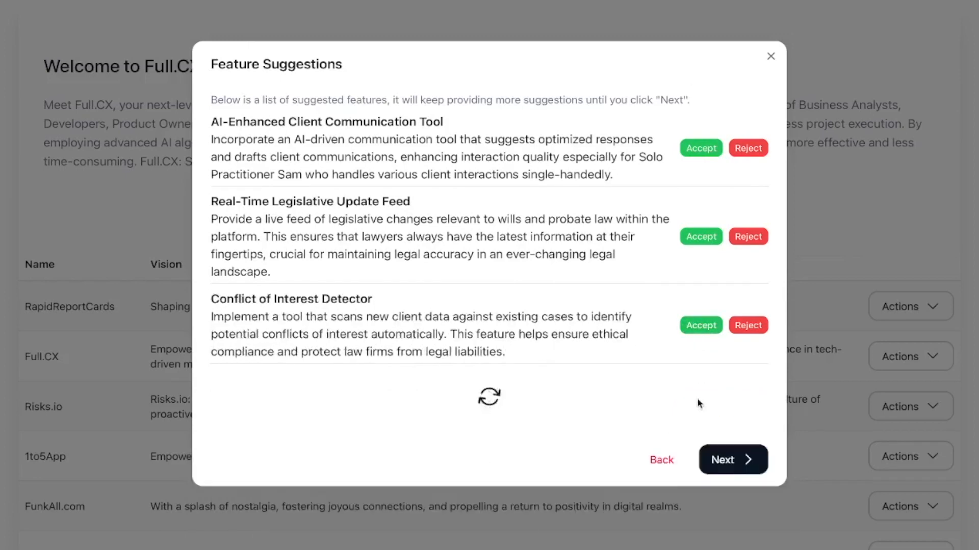
pyautogui.click(725, 462)
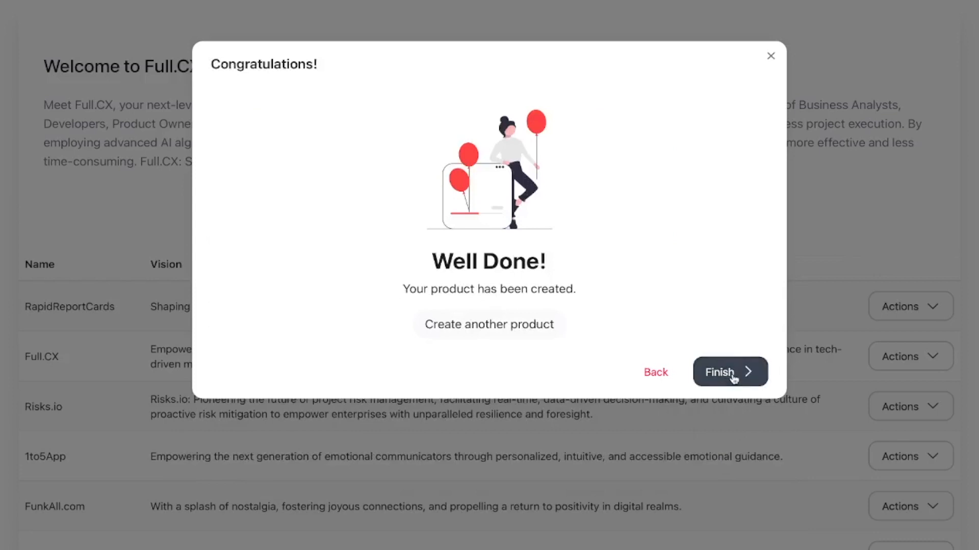
pyautogui.click(732, 379)
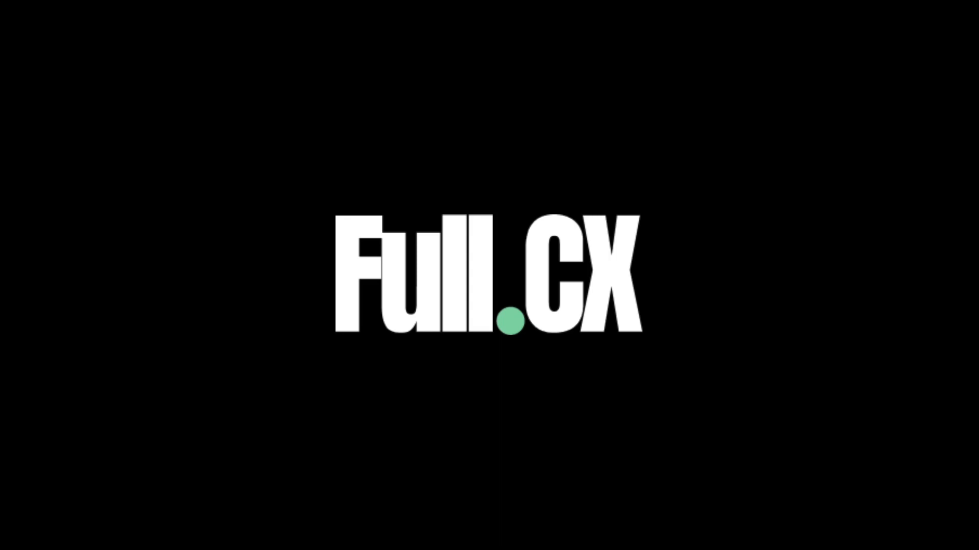